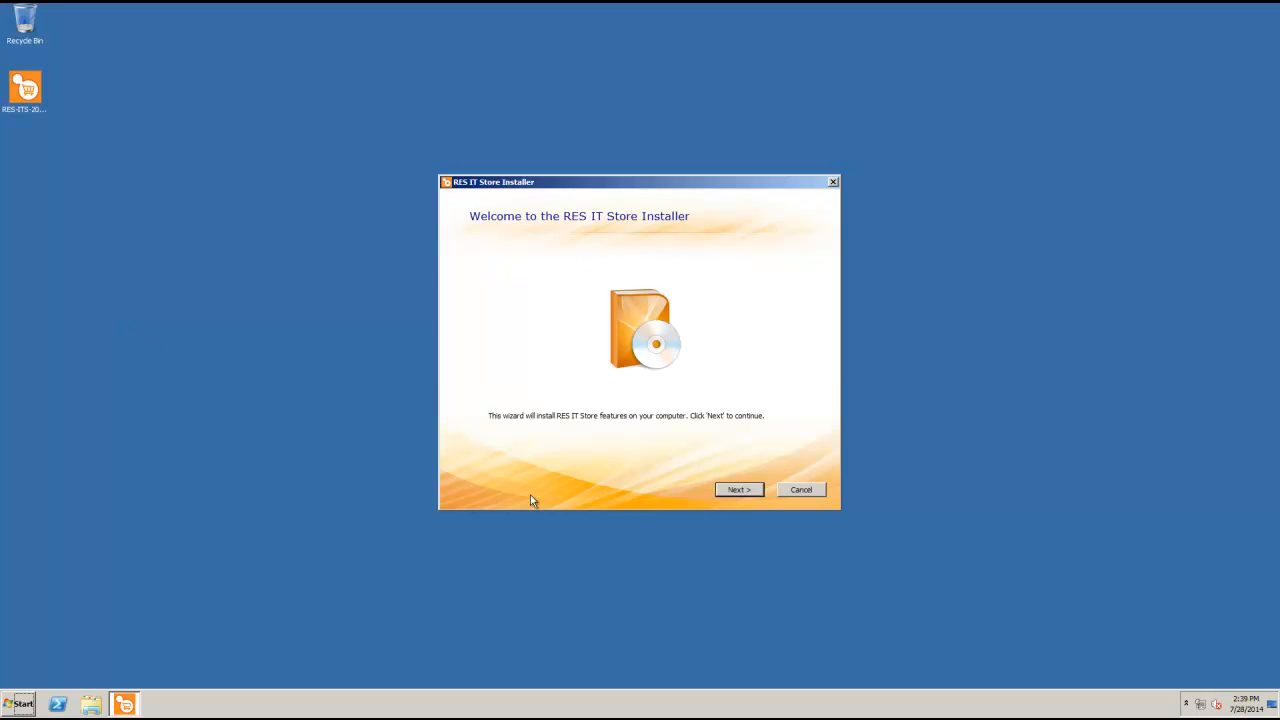
# Use 'Select and install components' and install just the RES IT Store Console feature
pyautogui.click(740, 494)
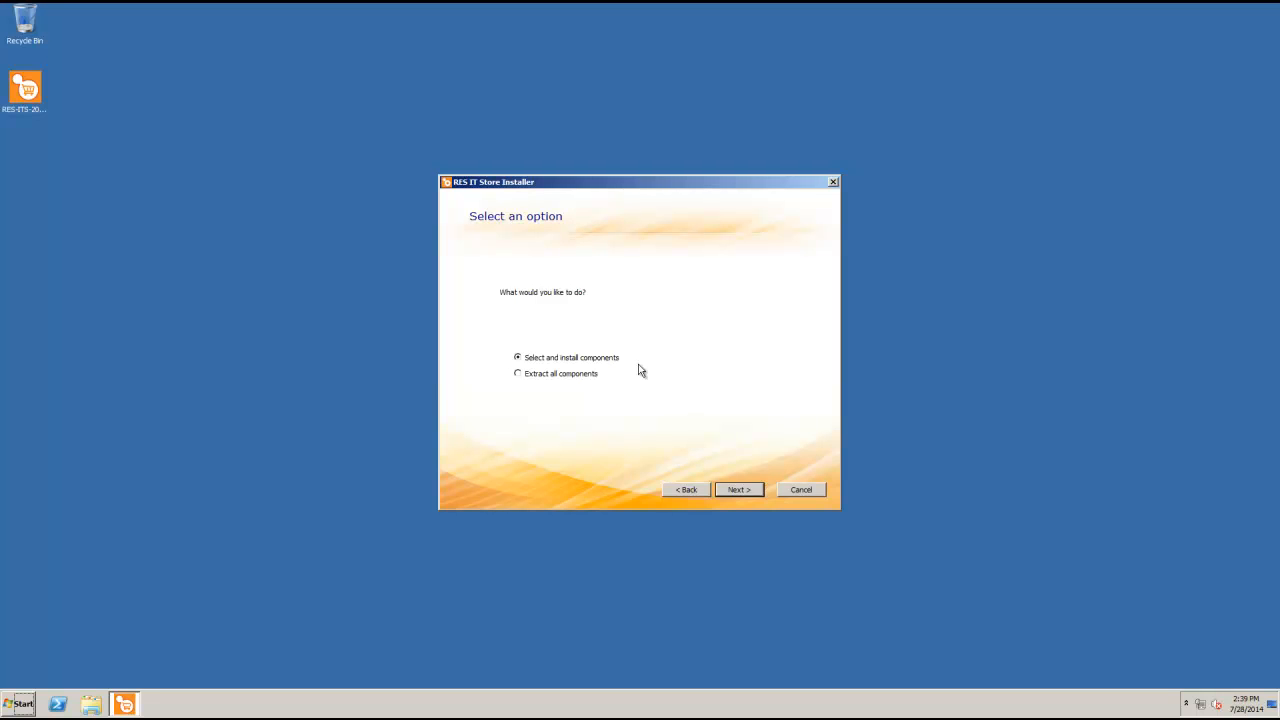
pyautogui.click(737, 490)
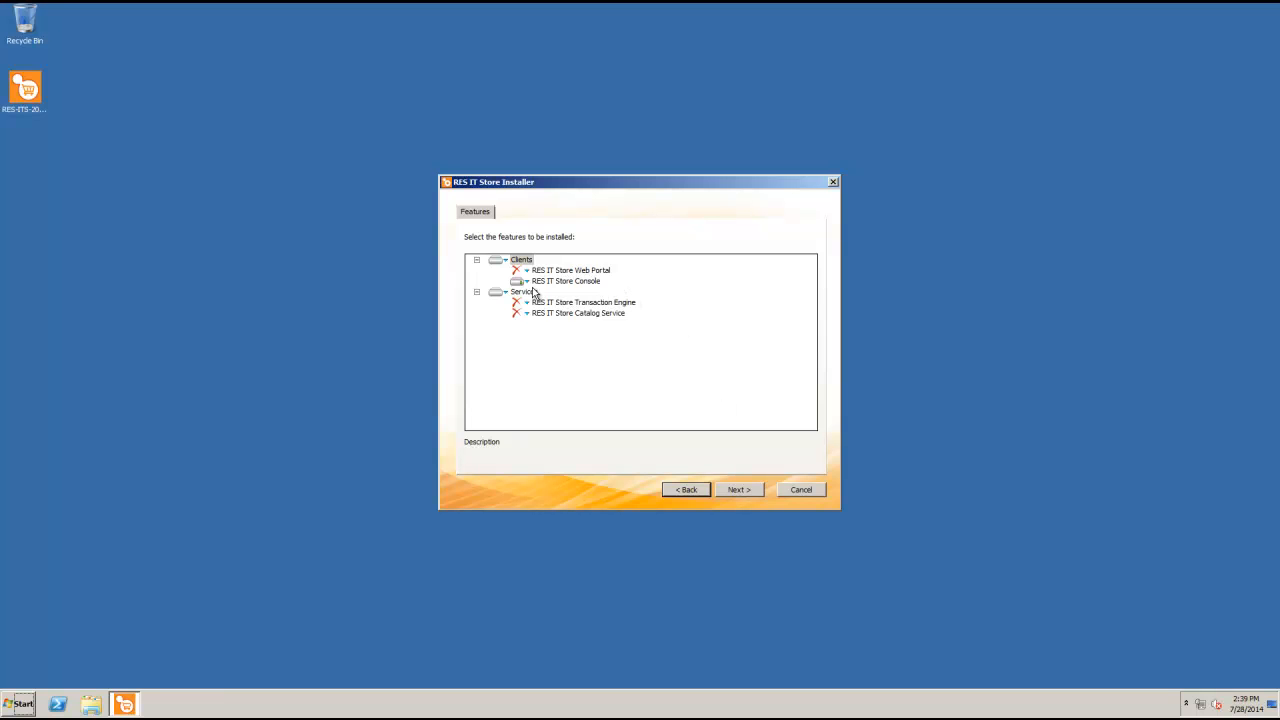
pyautogui.click(745, 492)
pyautogui.click(742, 490)
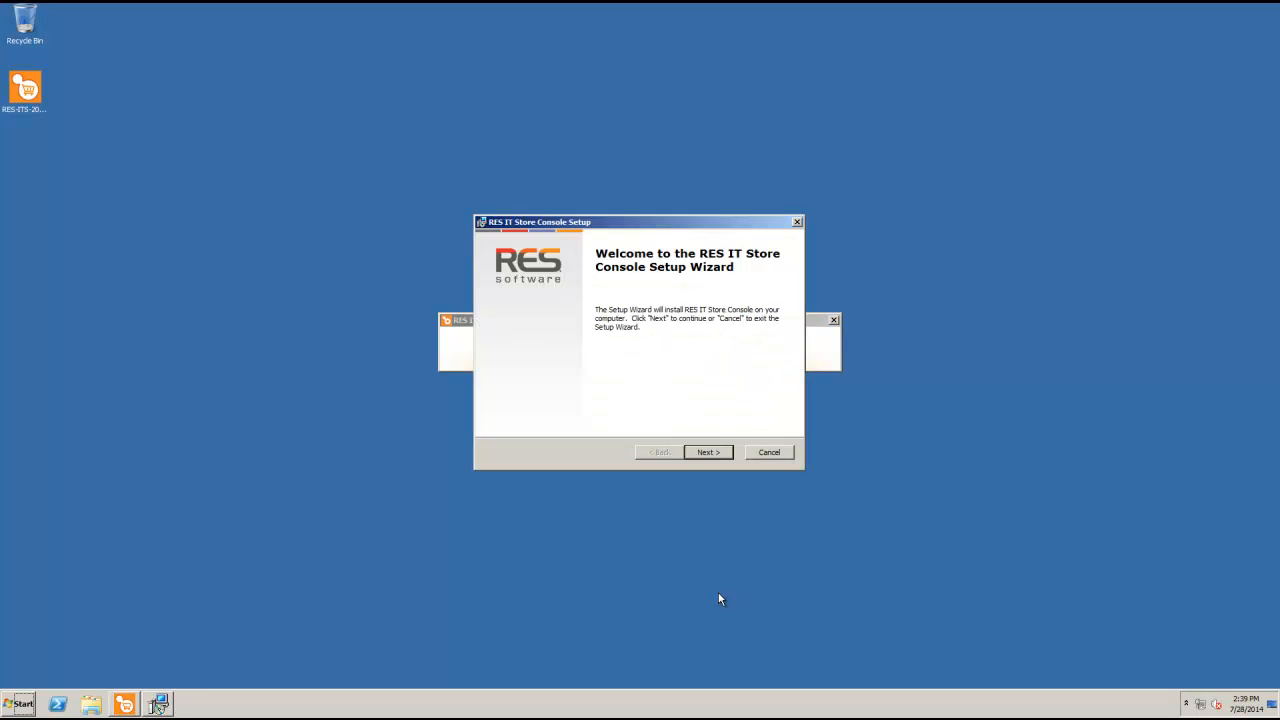
# Accept the licence, install the Console to the default Program Files folder, and finish with launch enabled
pyautogui.click(707, 455)
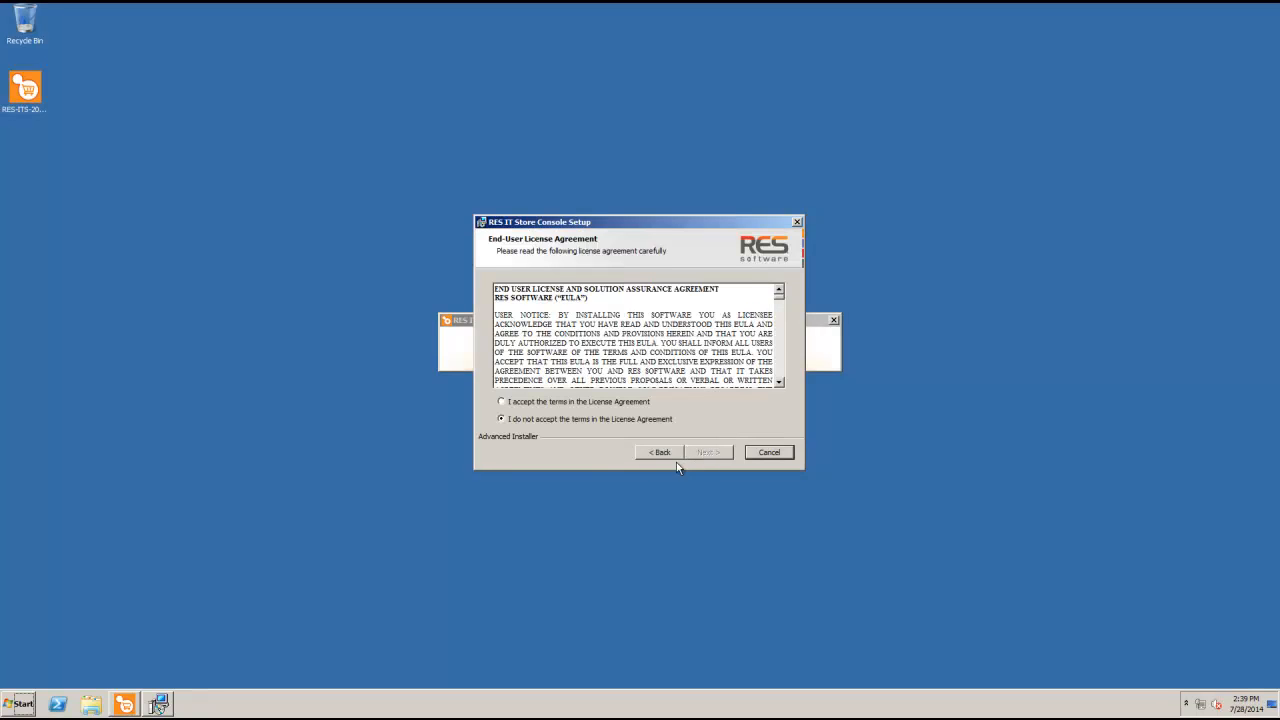
pyautogui.click(502, 401)
pyautogui.click(704, 453)
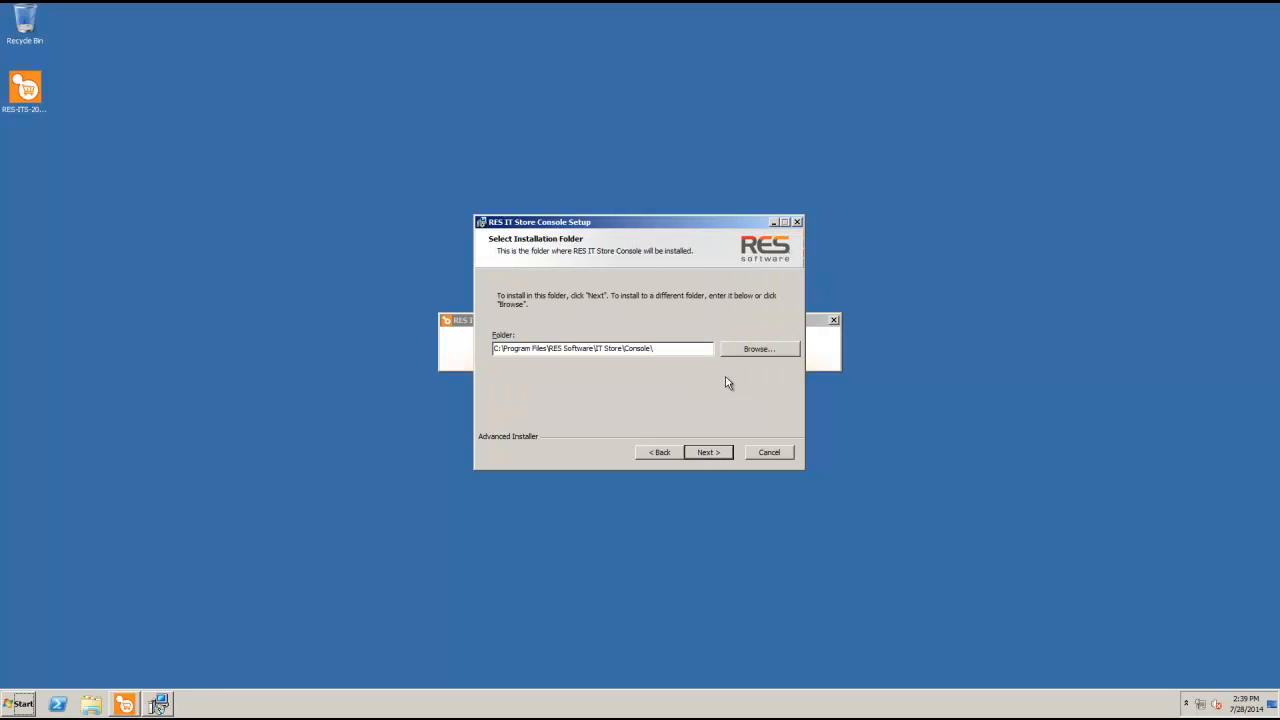
pyautogui.click(702, 454)
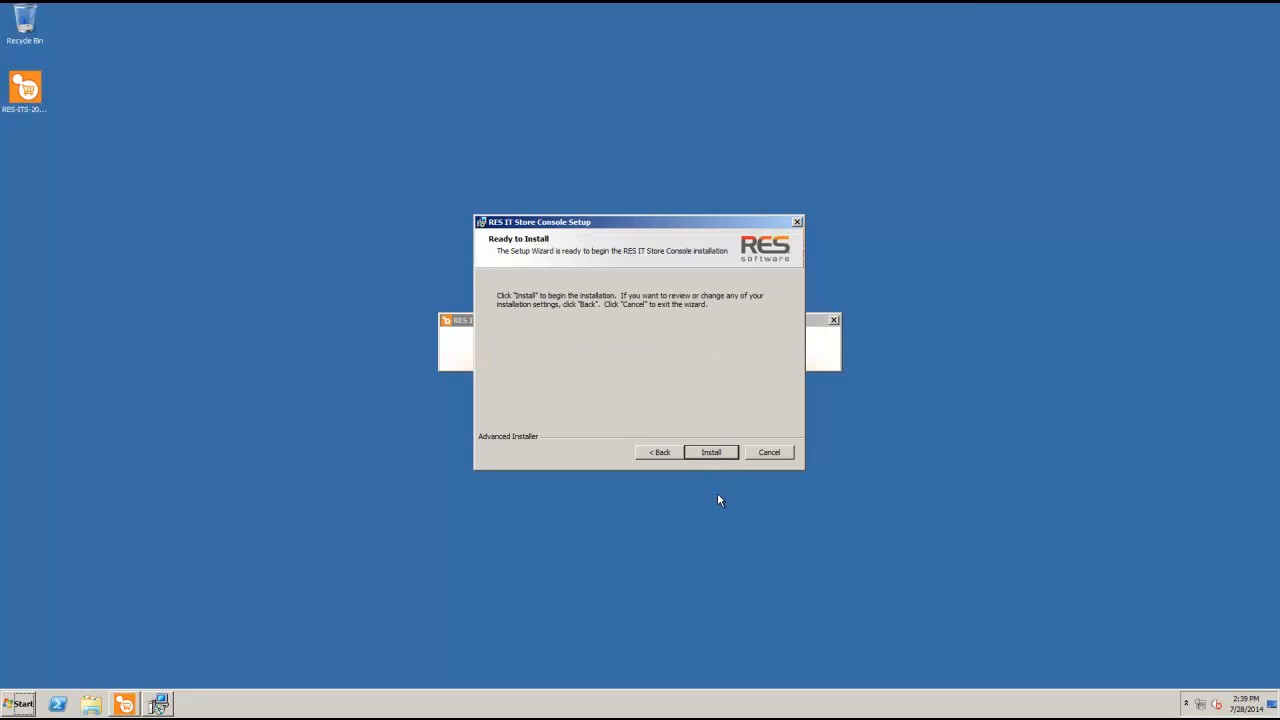
pyautogui.click(714, 453)
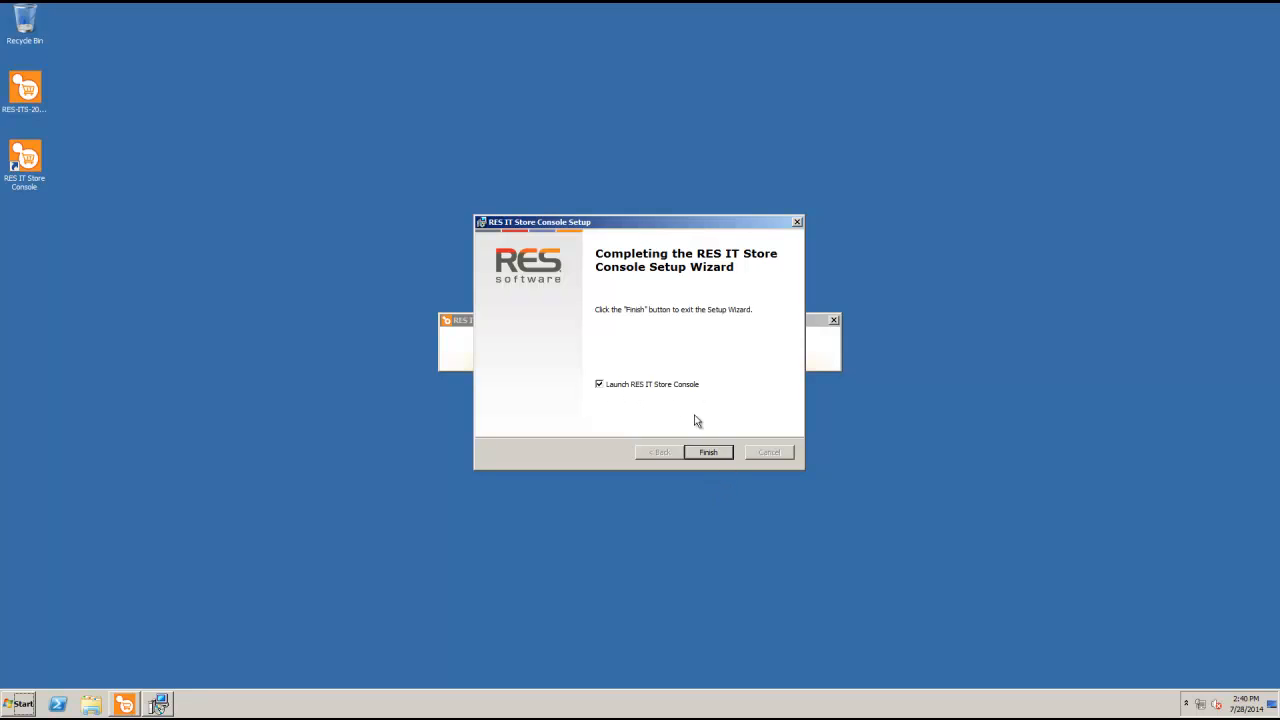
pyautogui.click(708, 452)
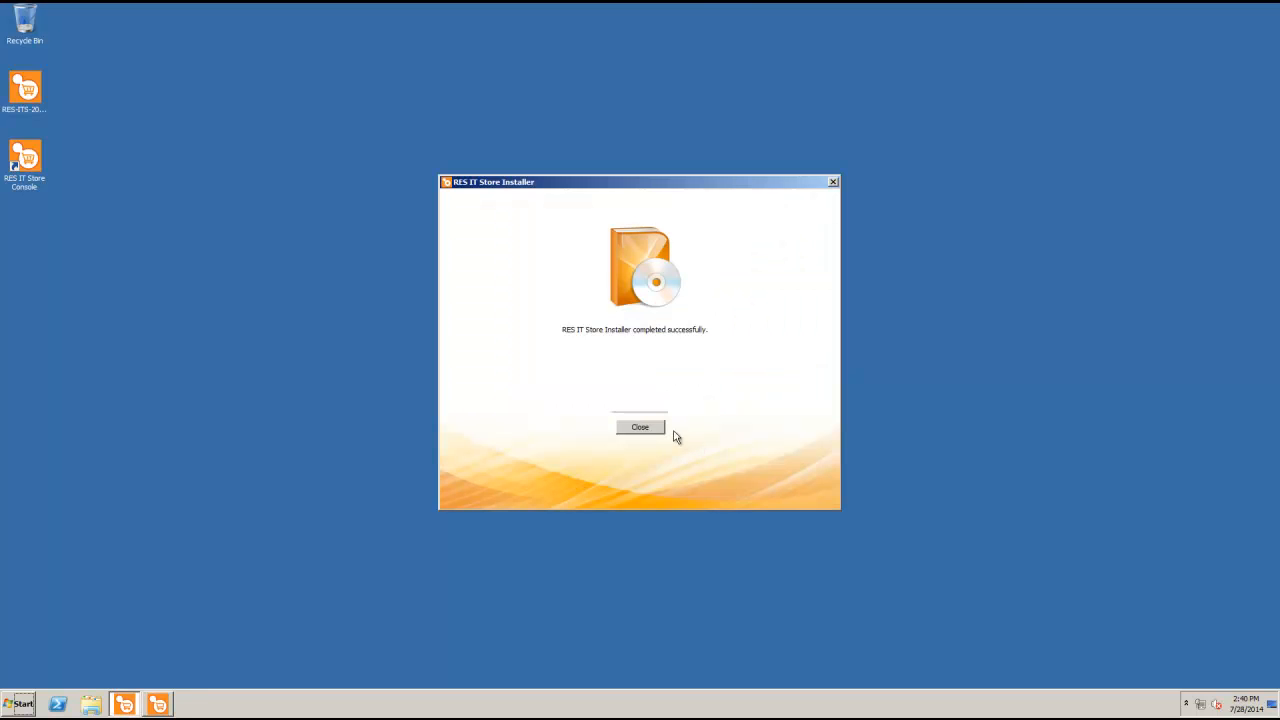
# Close the installer, answer Yes to create a new datastore, and pass the wizard welcome
pyautogui.click(640, 427)
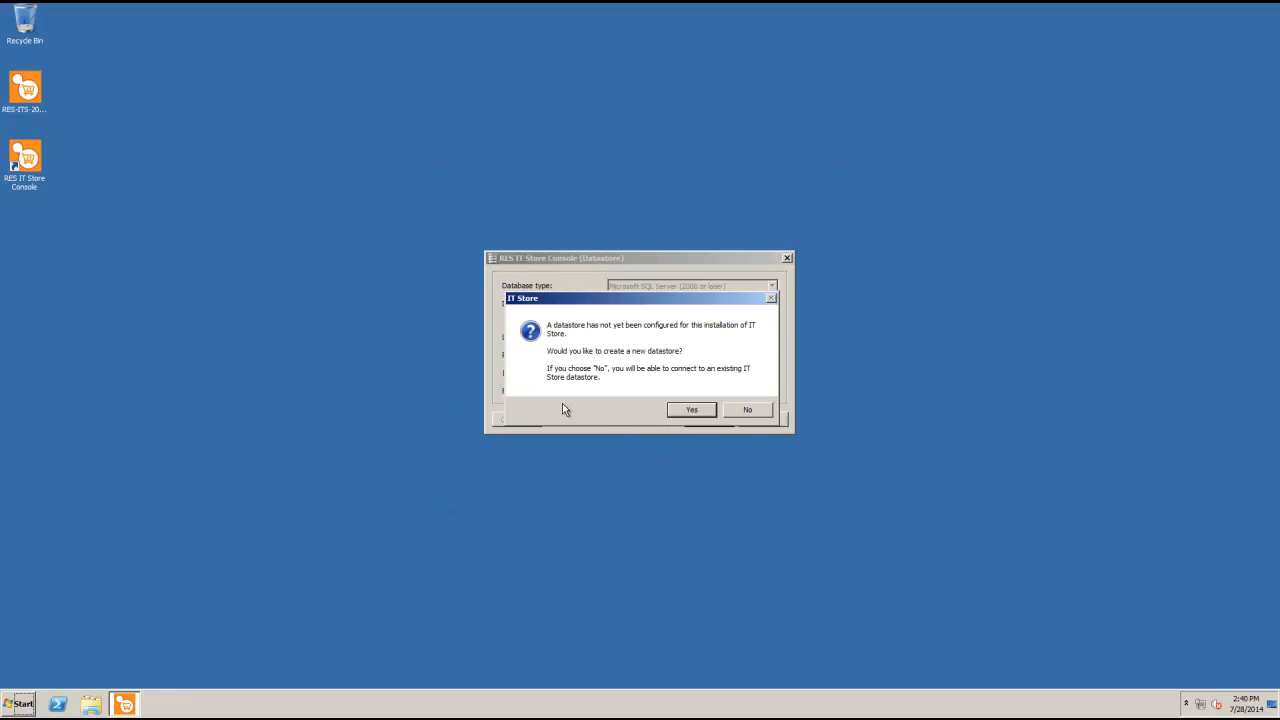
pyautogui.click(697, 413)
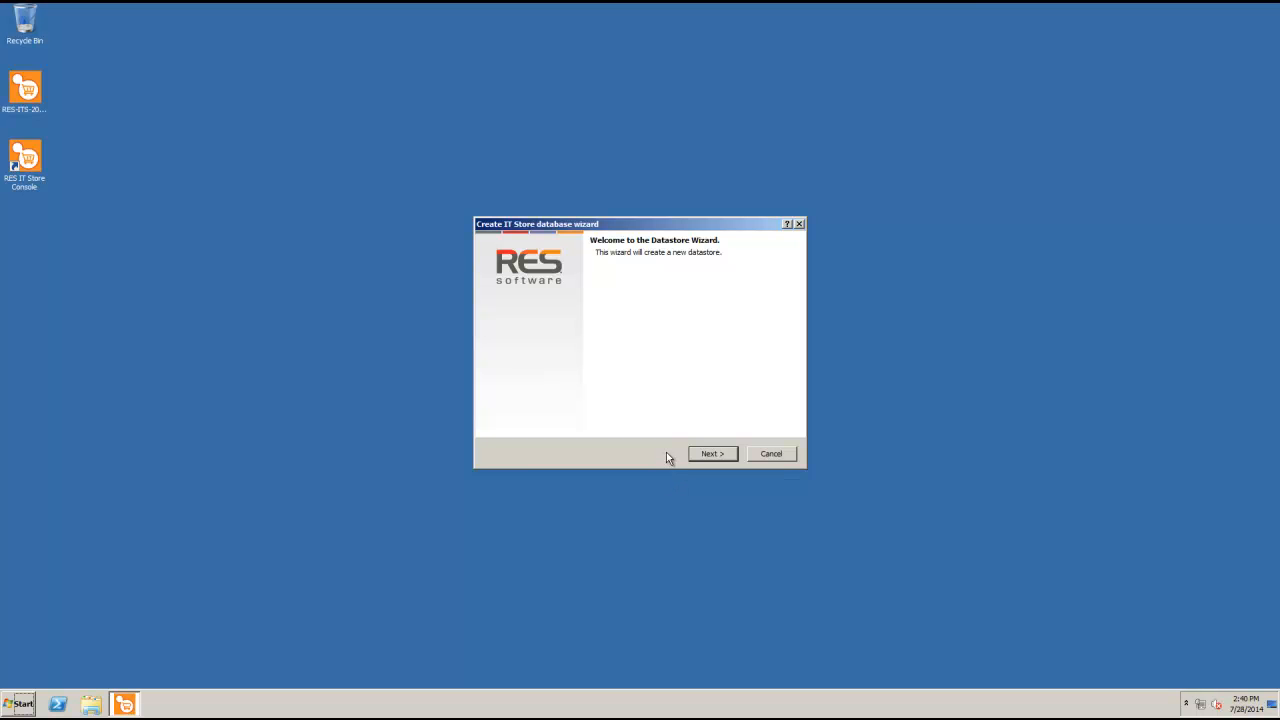
pyautogui.click(734, 458)
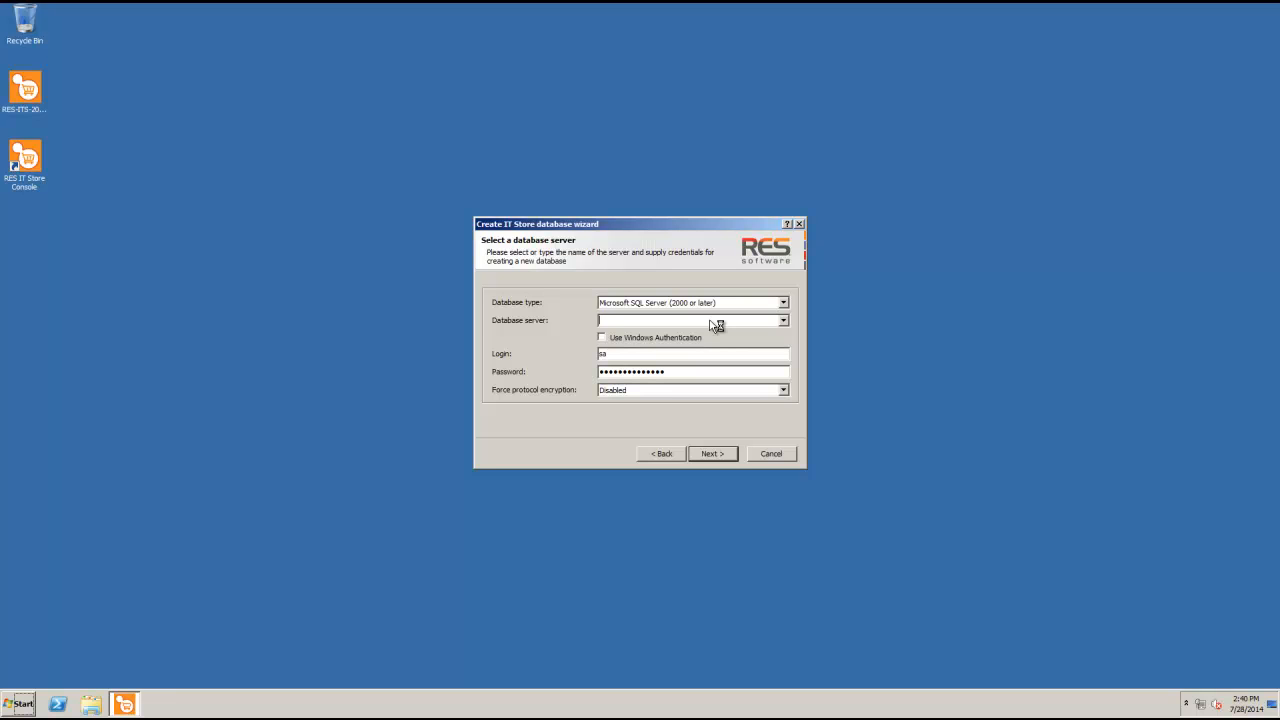
# Enter database server VM-WIN2008 with the SQL admin login and password, keeping name RES-ITStore
pyautogui.write('VM-WIN2008')
pyautogui.doubleClick(646, 355)
pyautogui.doubleClick(652, 371)
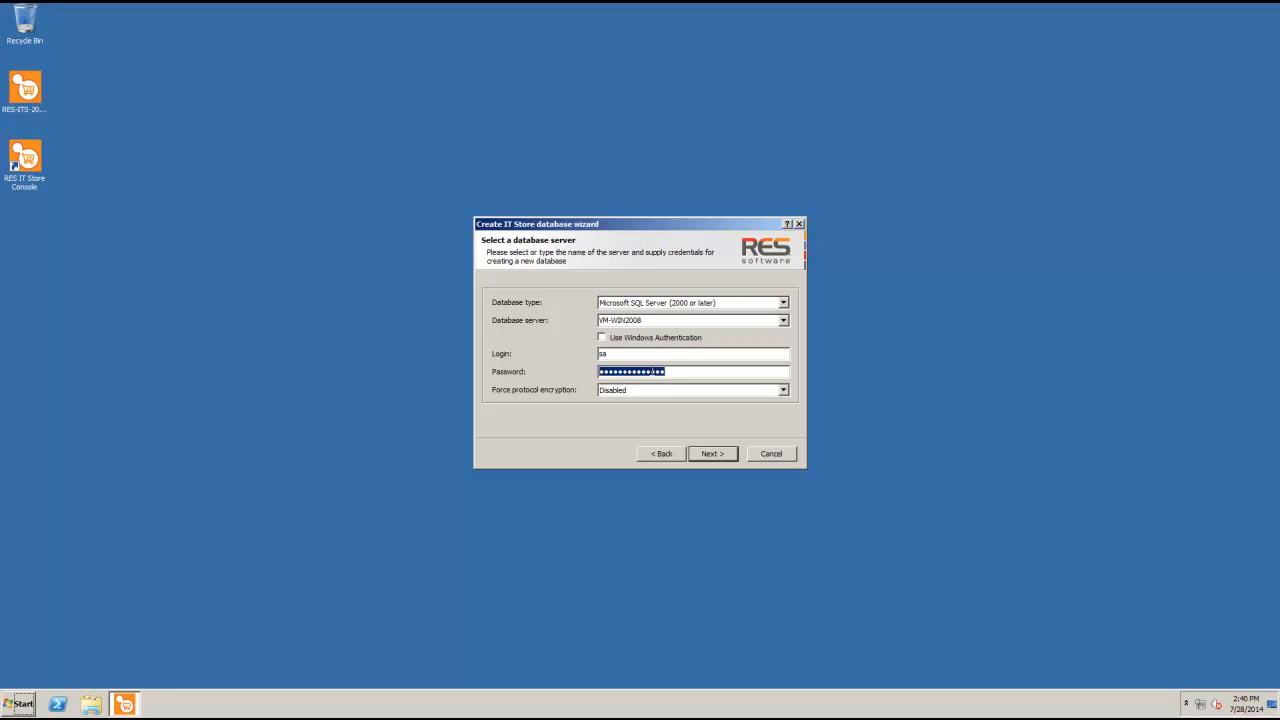
pyautogui.write('*****')
pyautogui.click(710, 454)
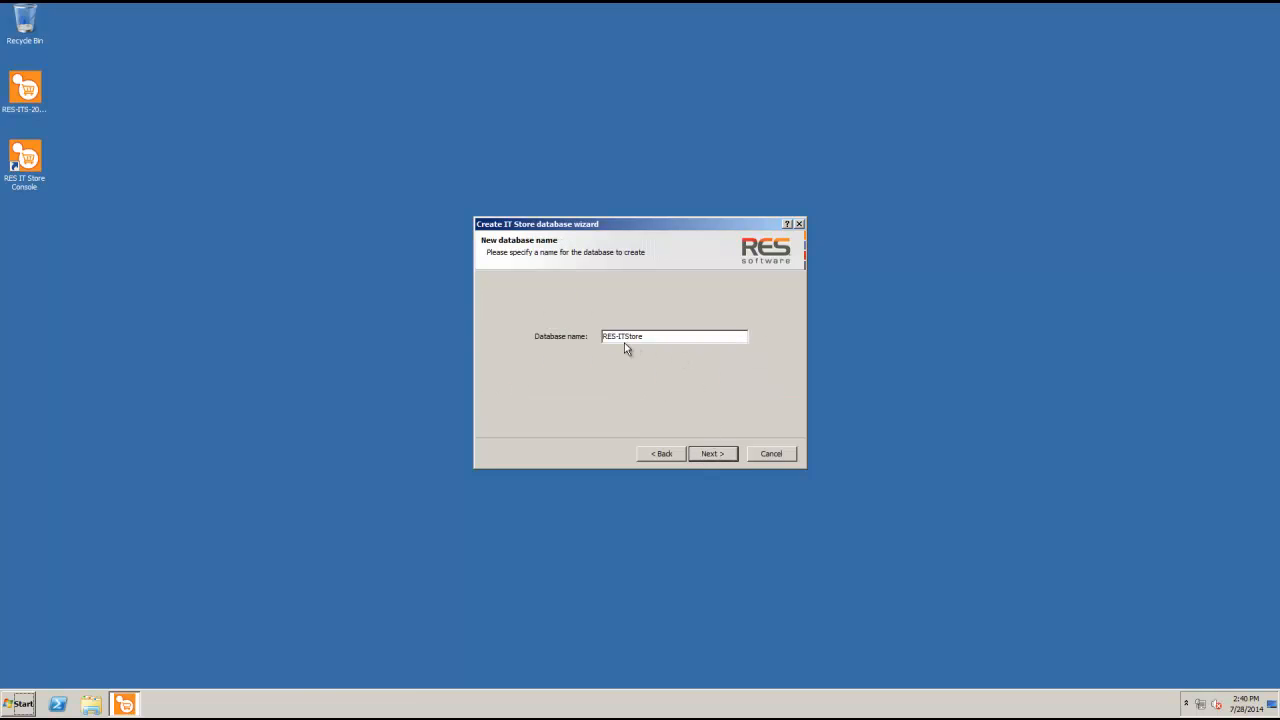
pyautogui.click(710, 456)
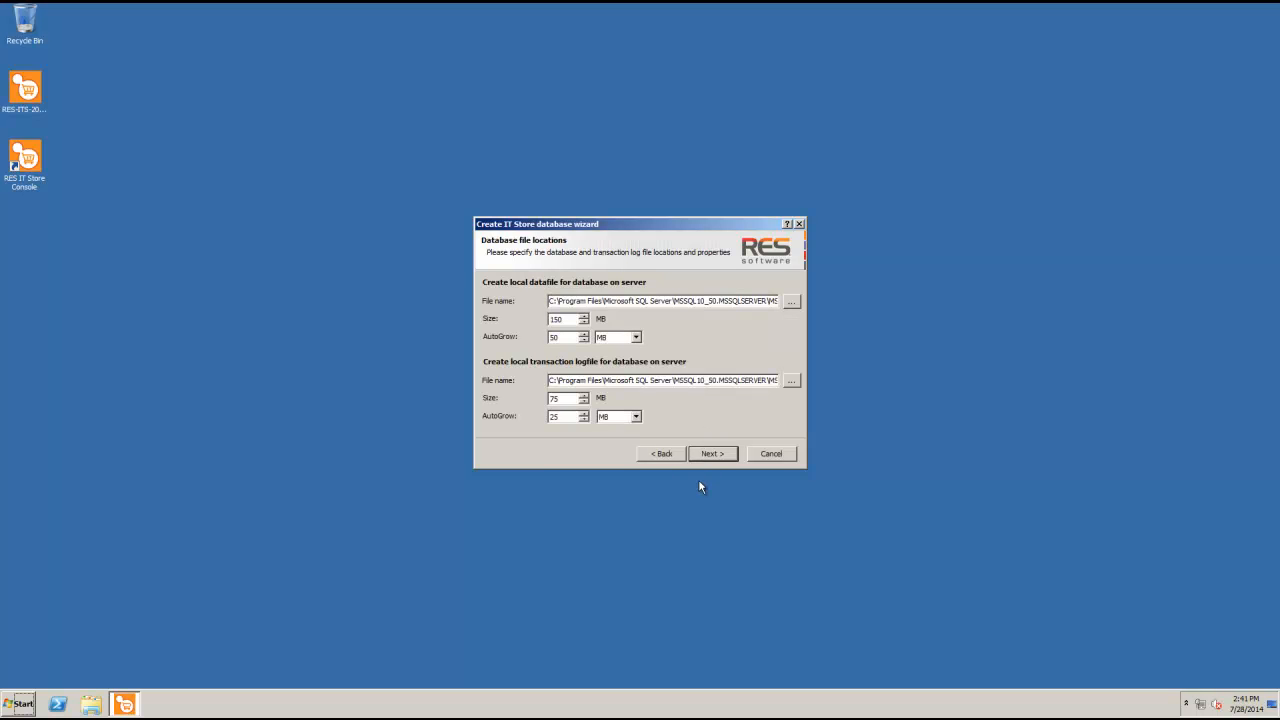
# Keep the default 150 MB data and 75 MB log files and define login res-admin with its password
pyautogui.click(710, 456)
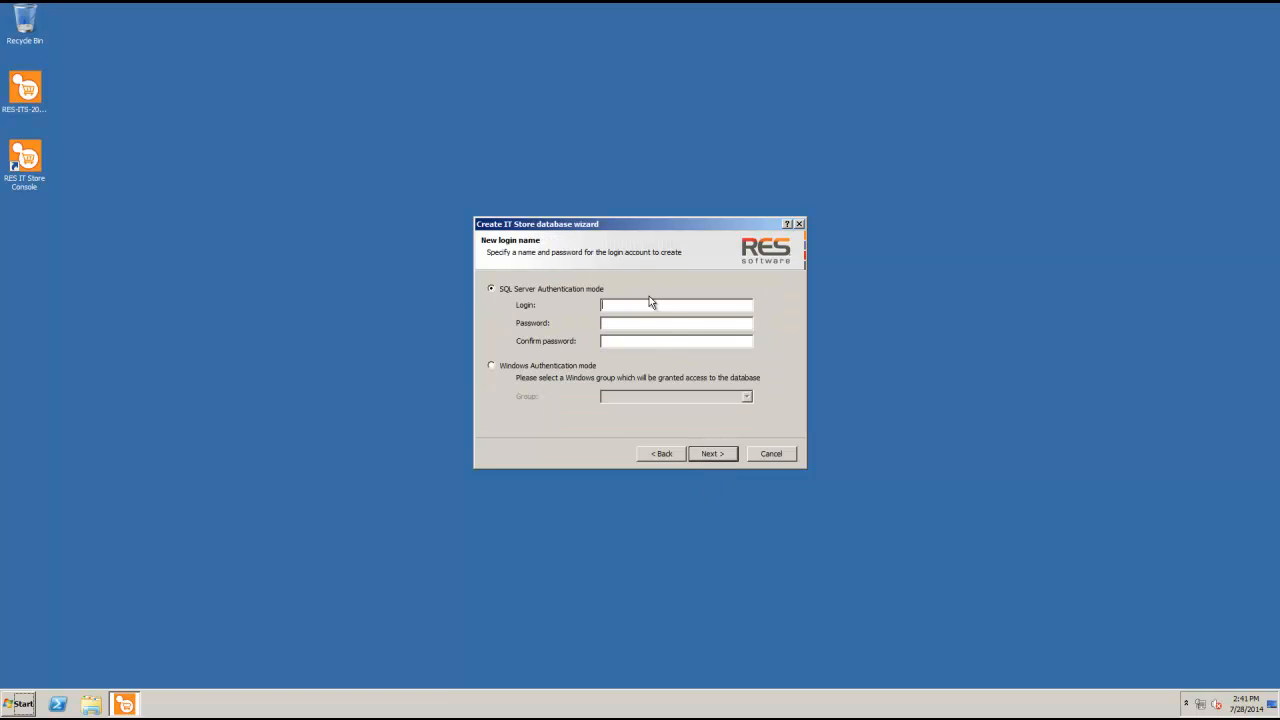
pyautogui.write('res-admin')
pyautogui.press('Tab')
pyautogui.write('*****')
pyautogui.press('Tab')
pyautogui.write('*****')
# Review the settings, create the RES-ITStore datastore, and finish once all tables report OK
pyautogui.click(712, 455)
pyautogui.scroll(-2, 690, 420)
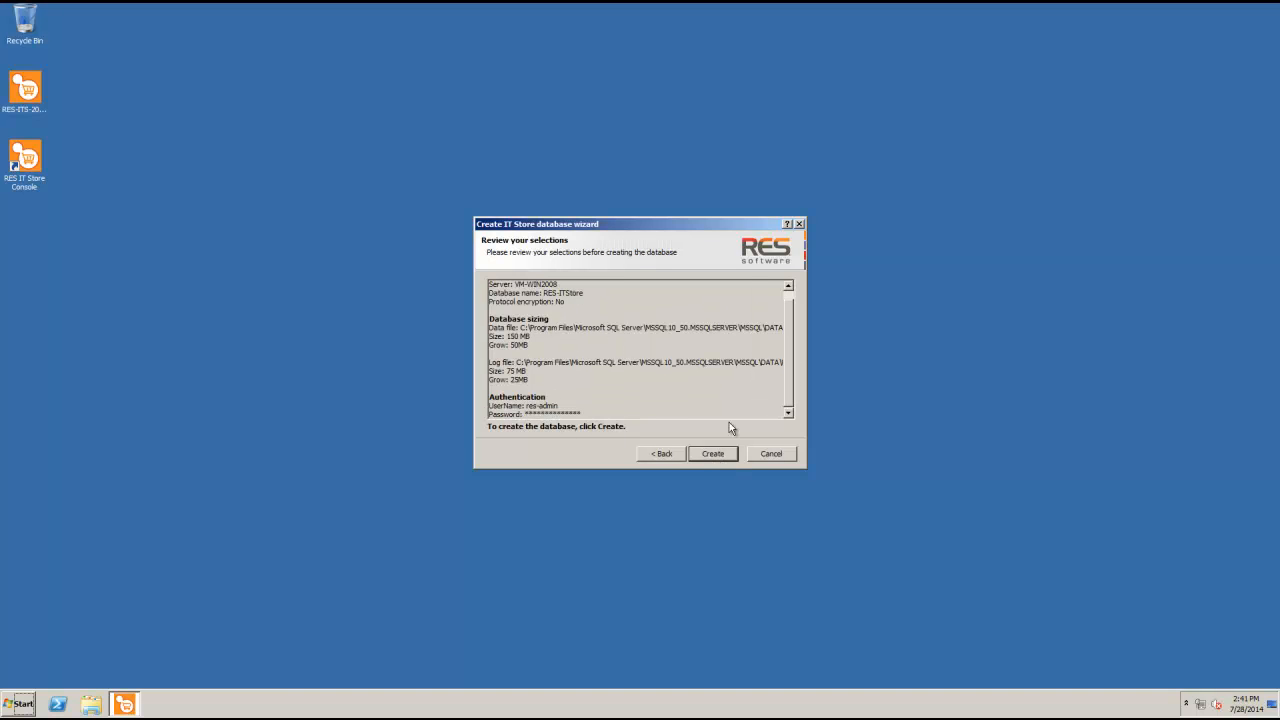
pyautogui.click(712, 453)
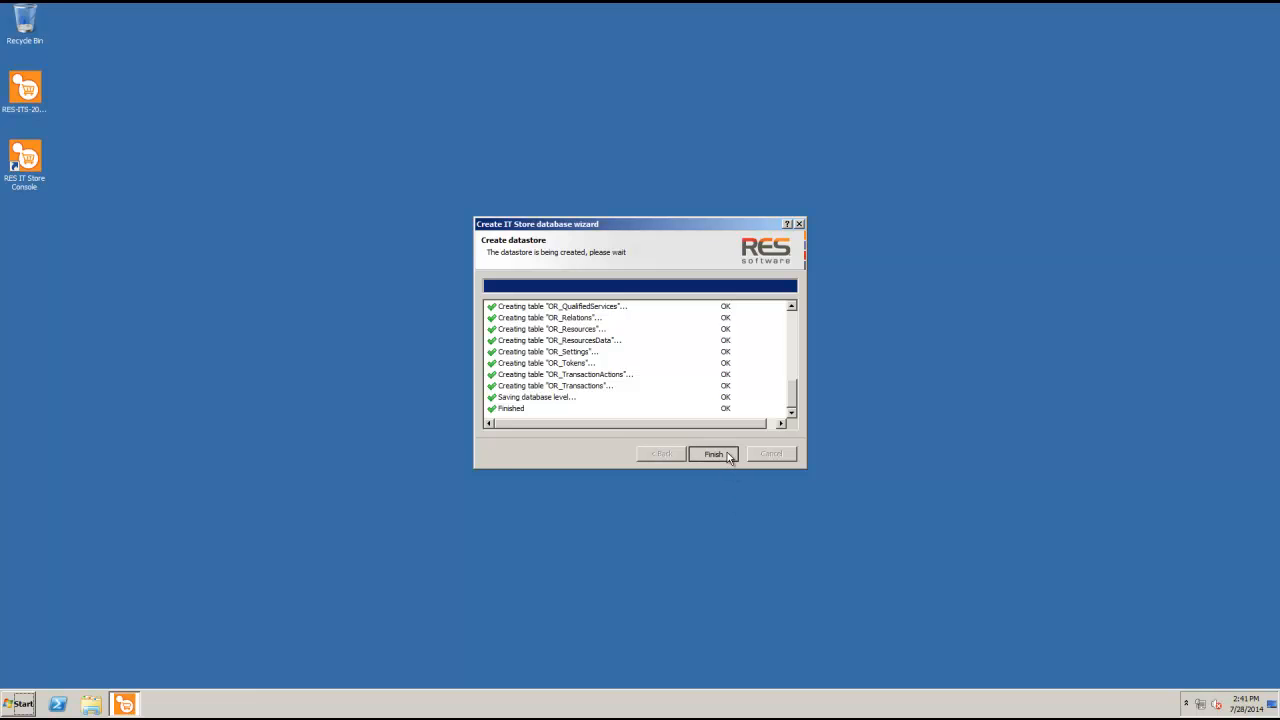
pyautogui.click(712, 454)
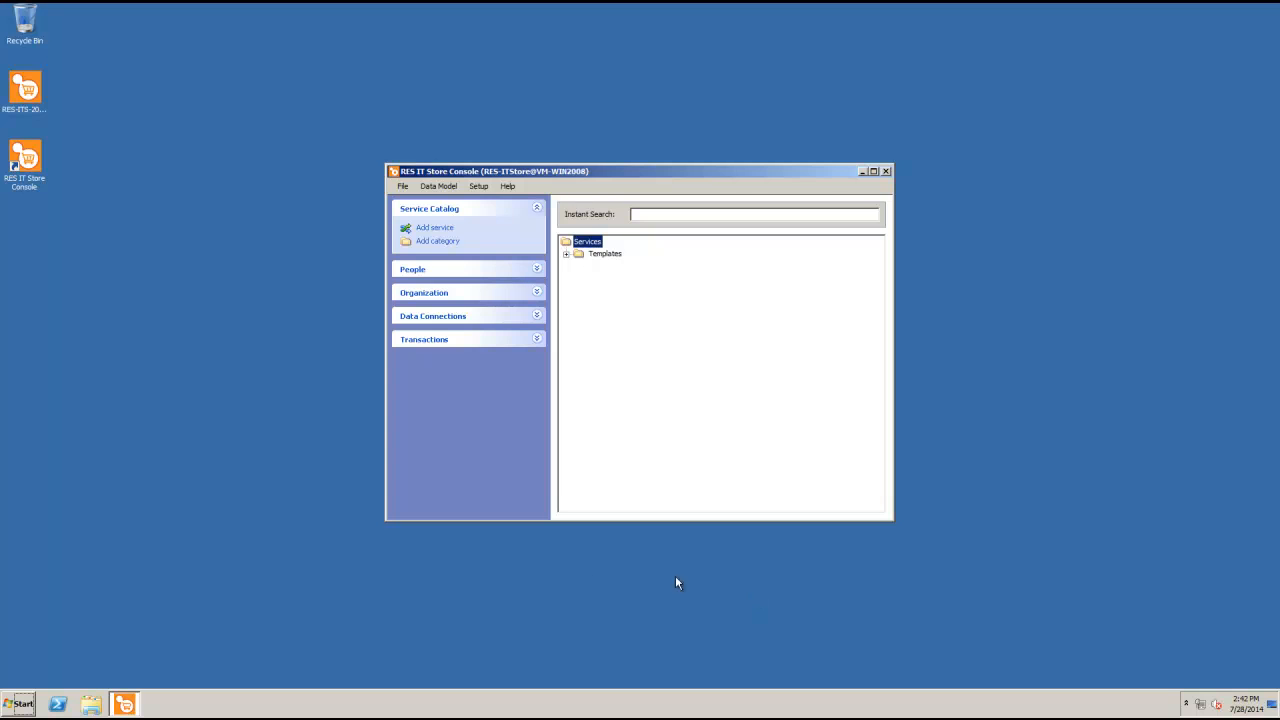
# Review the Setup > Datastore connection to RES-ITStore on VM-WIN2008, then close it
pyautogui.click(479, 187)
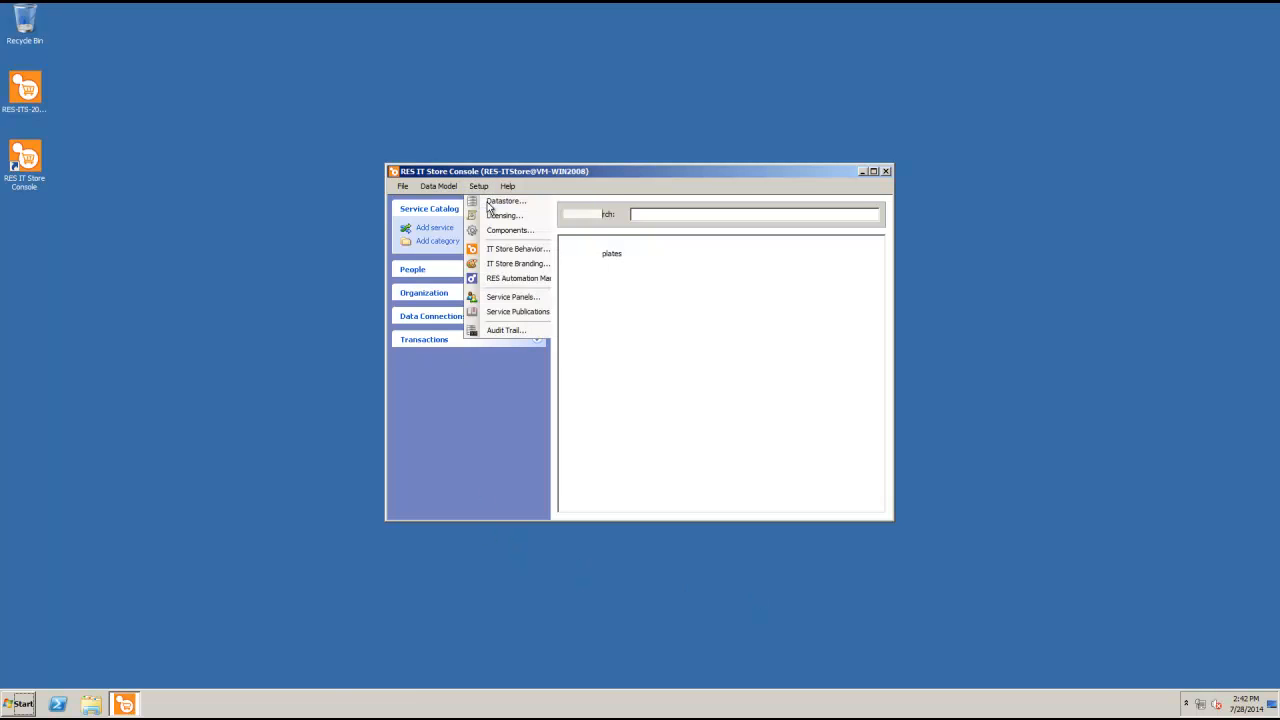
pyautogui.click(503, 201)
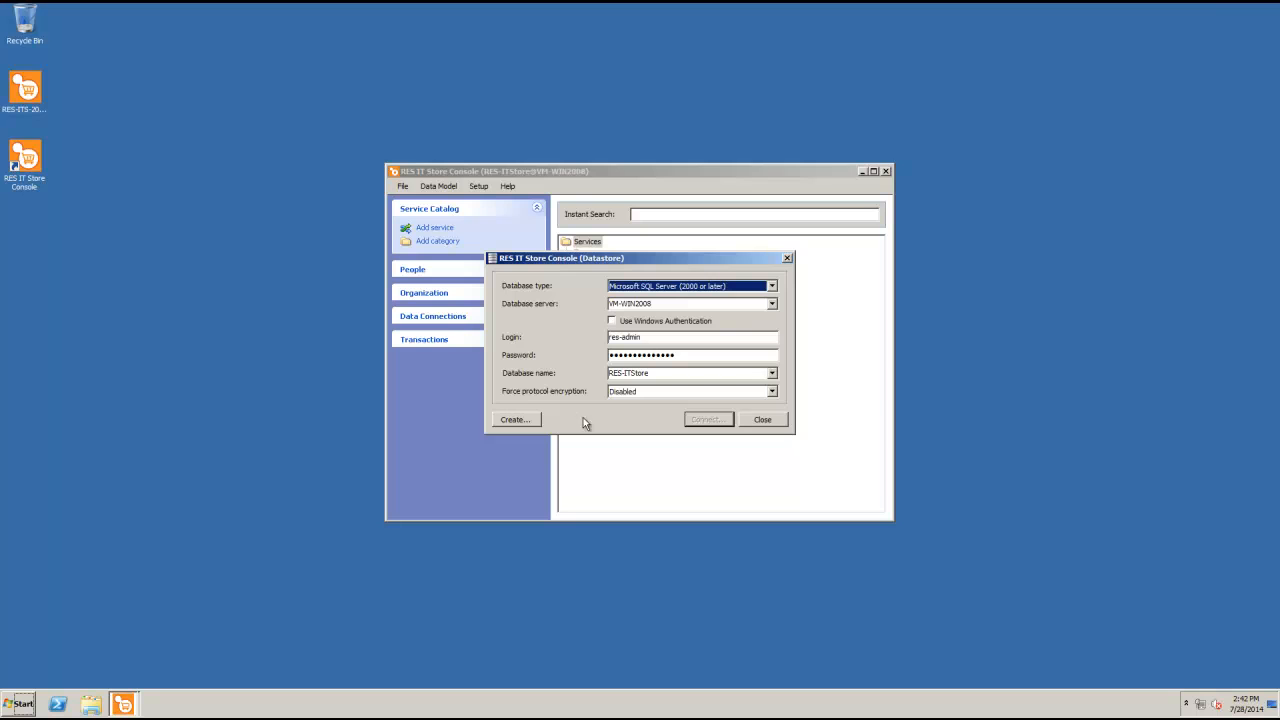
pyautogui.click(751, 422)
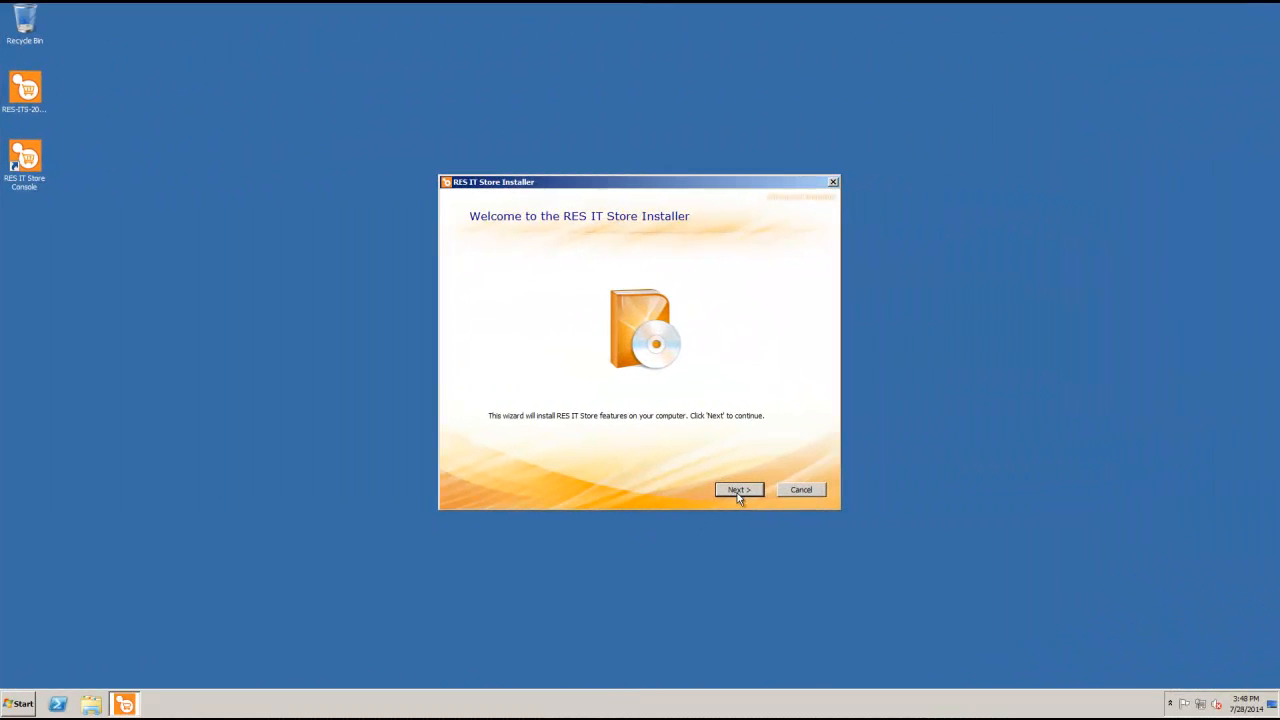
# Mark Console and Catalog Services unavailable and Transaction Engine install locally, then continue
pyautogui.click(739, 490)
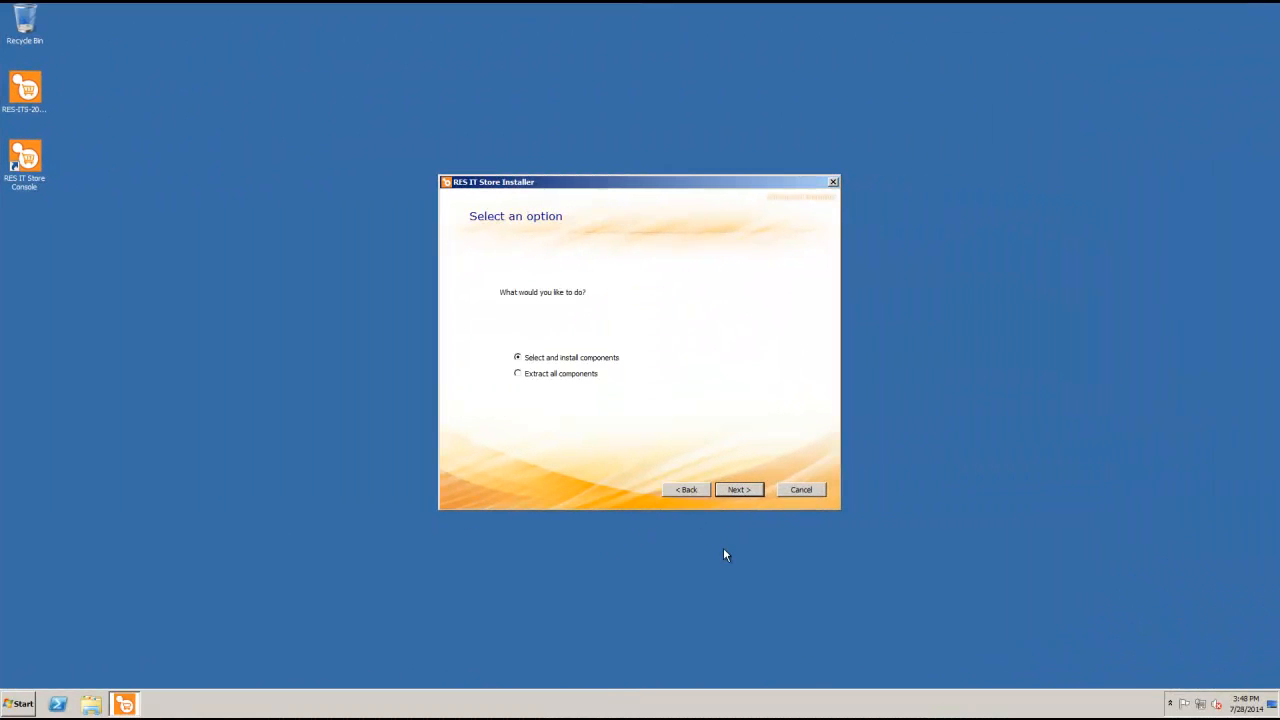
pyautogui.click(741, 492)
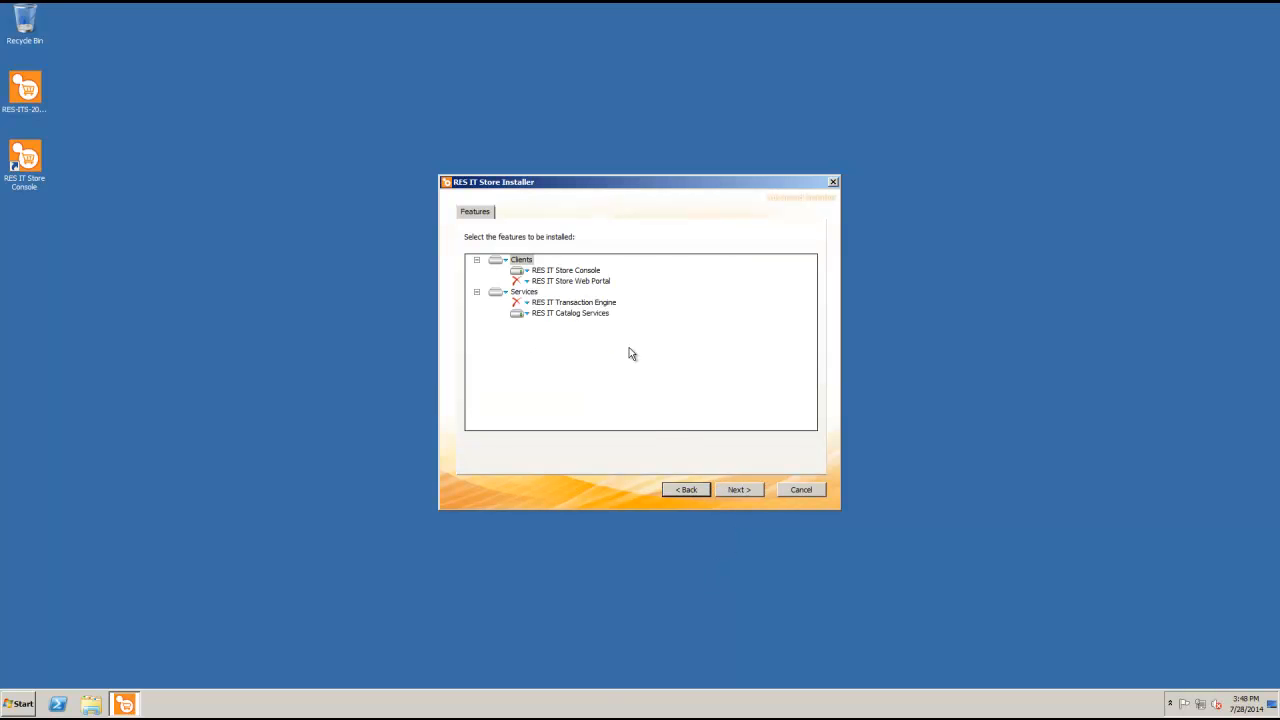
pyautogui.click(527, 314)
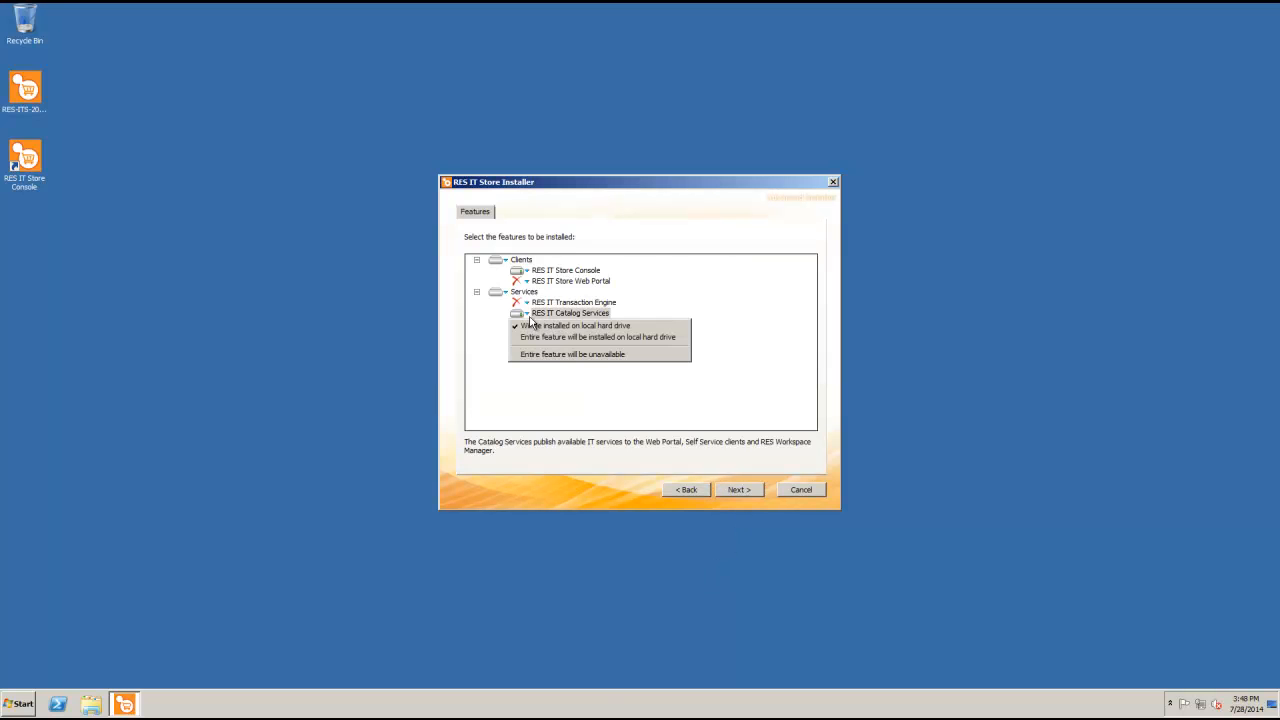
pyautogui.click(560, 354)
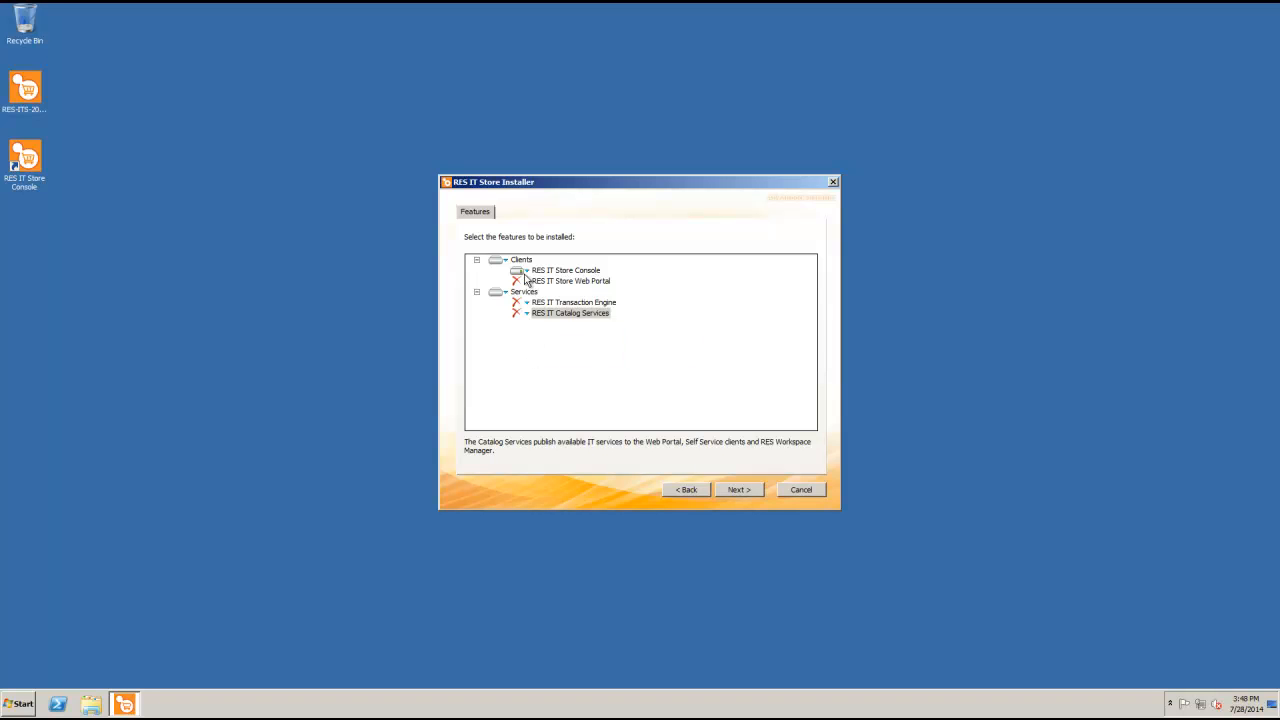
pyautogui.click(525, 273)
pyautogui.click(536, 312)
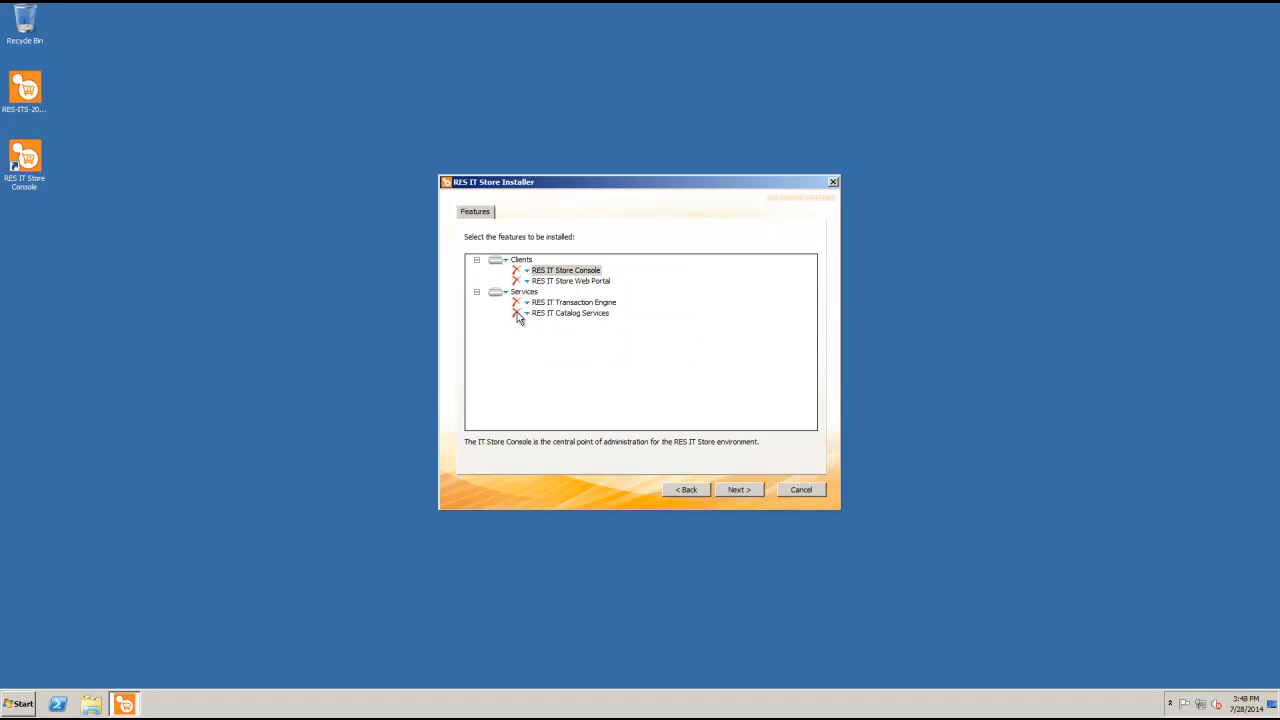
pyautogui.click(527, 303)
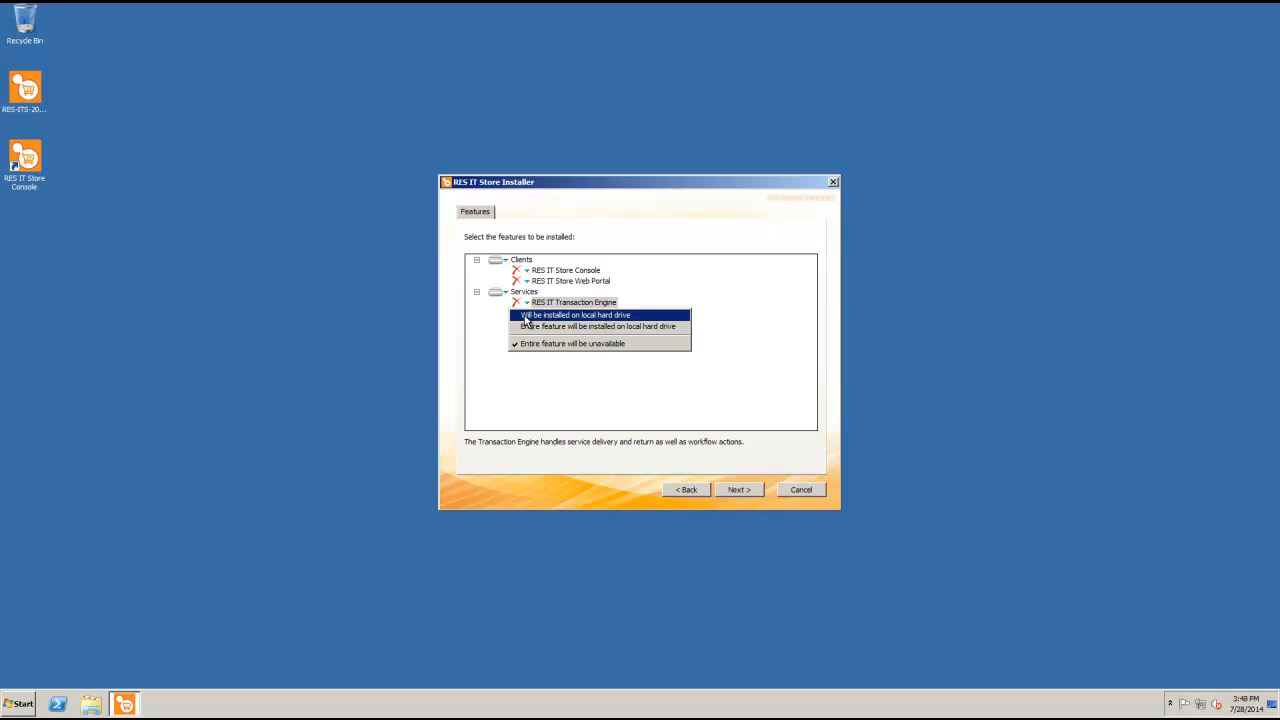
pyautogui.click(525, 316)
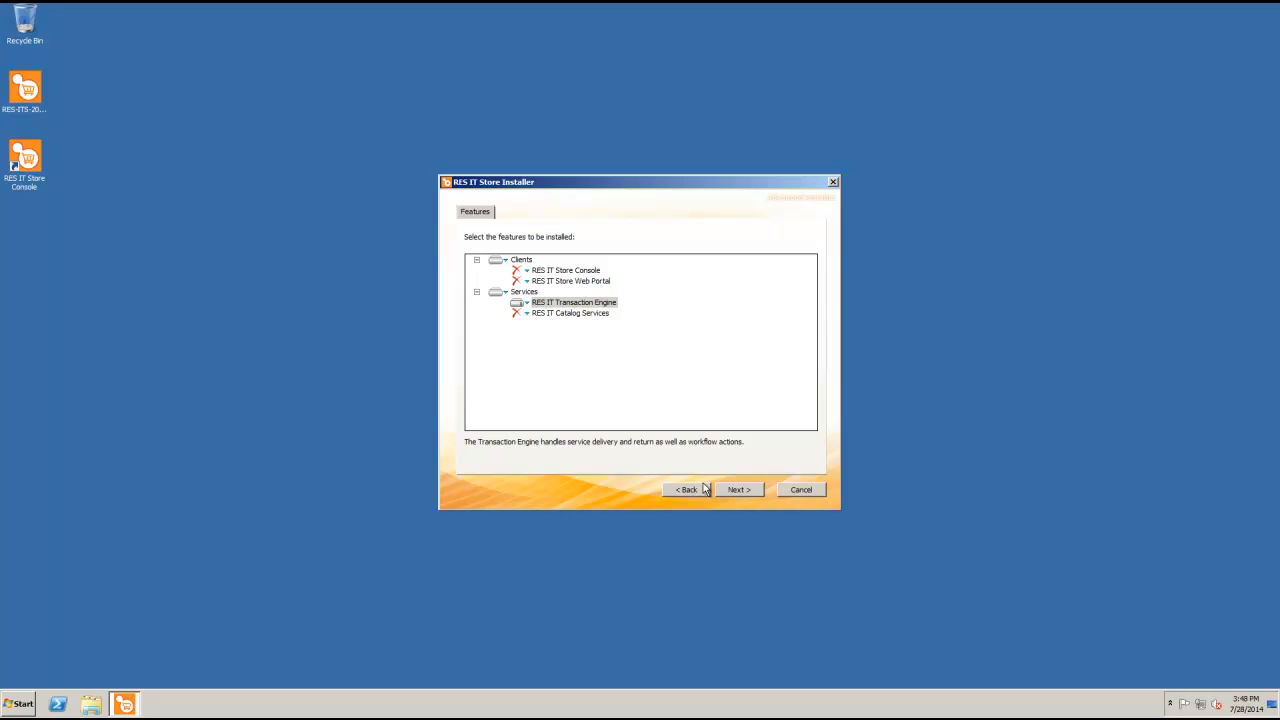
pyautogui.click(738, 489)
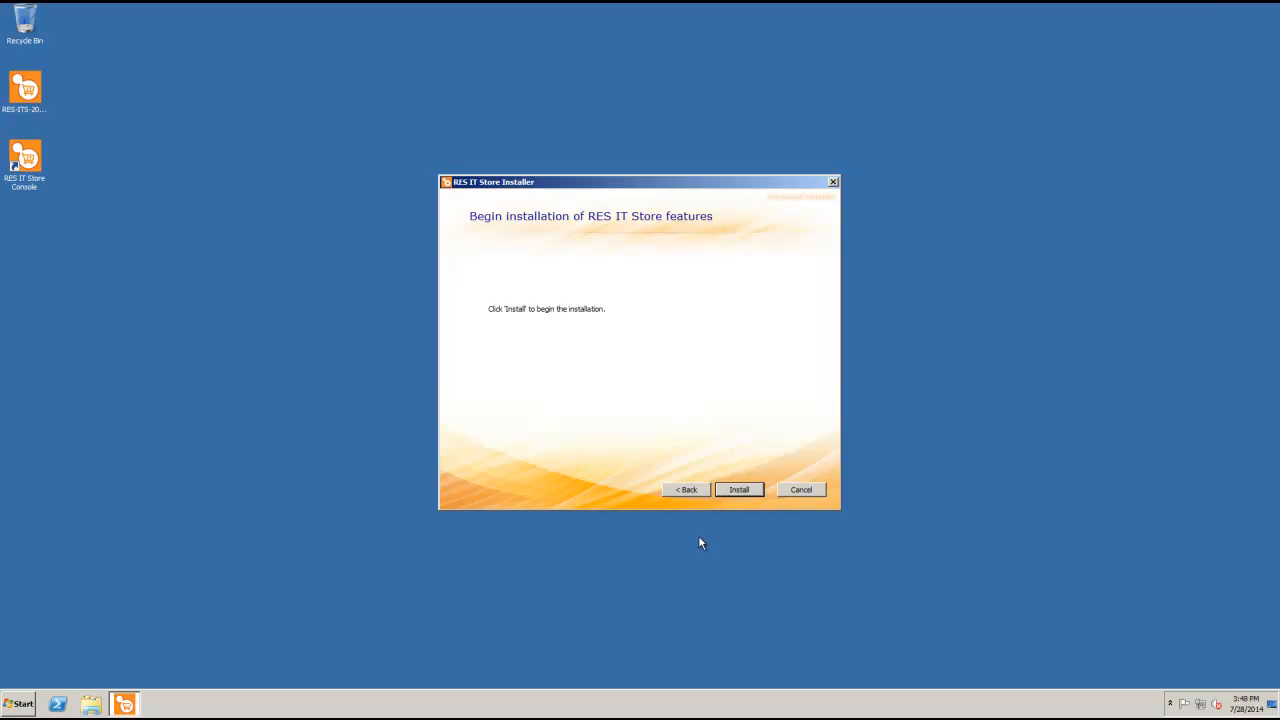
# Accept the license and install the Transaction Engine into the default folder
pyautogui.click(728, 491)
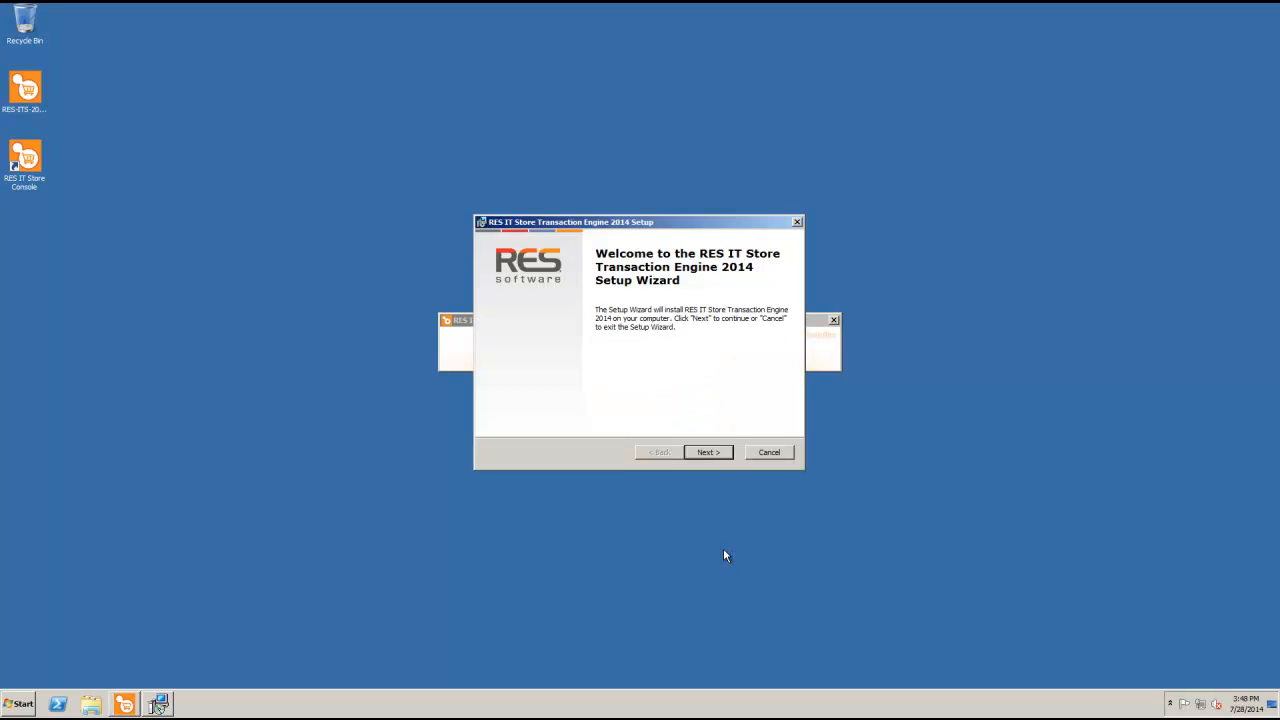
pyautogui.click(706, 452)
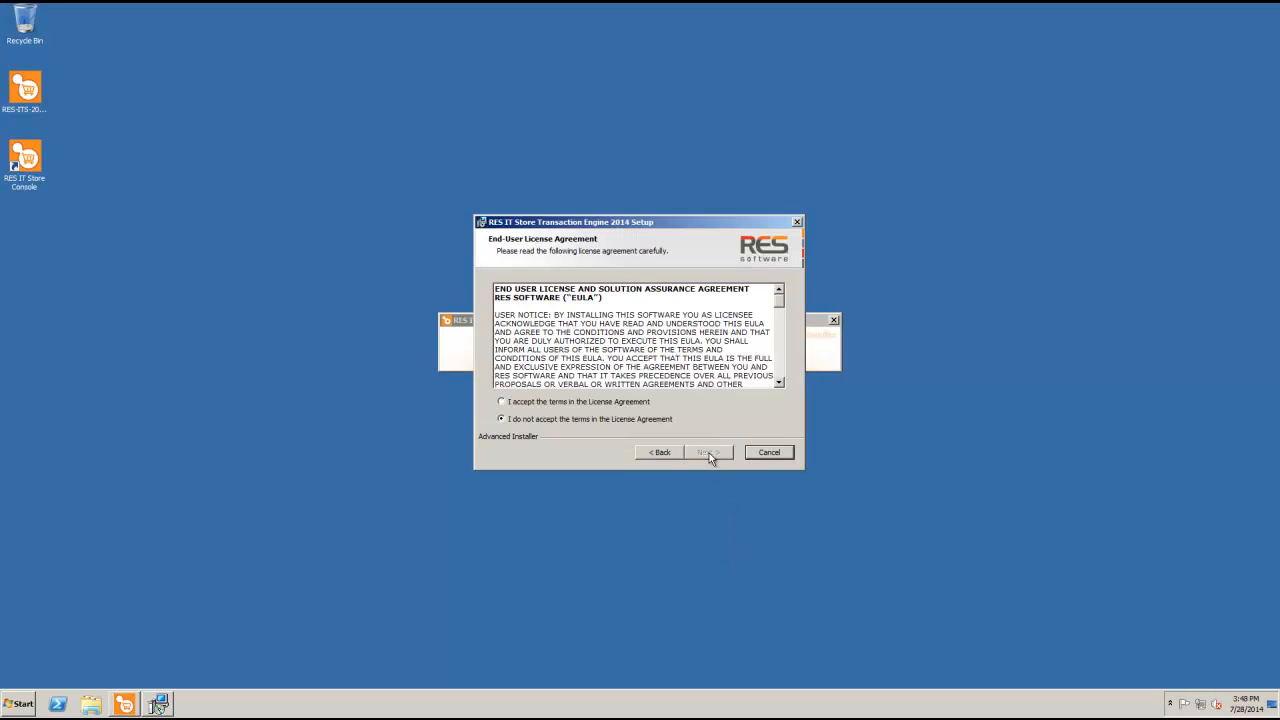
pyautogui.click(501, 402)
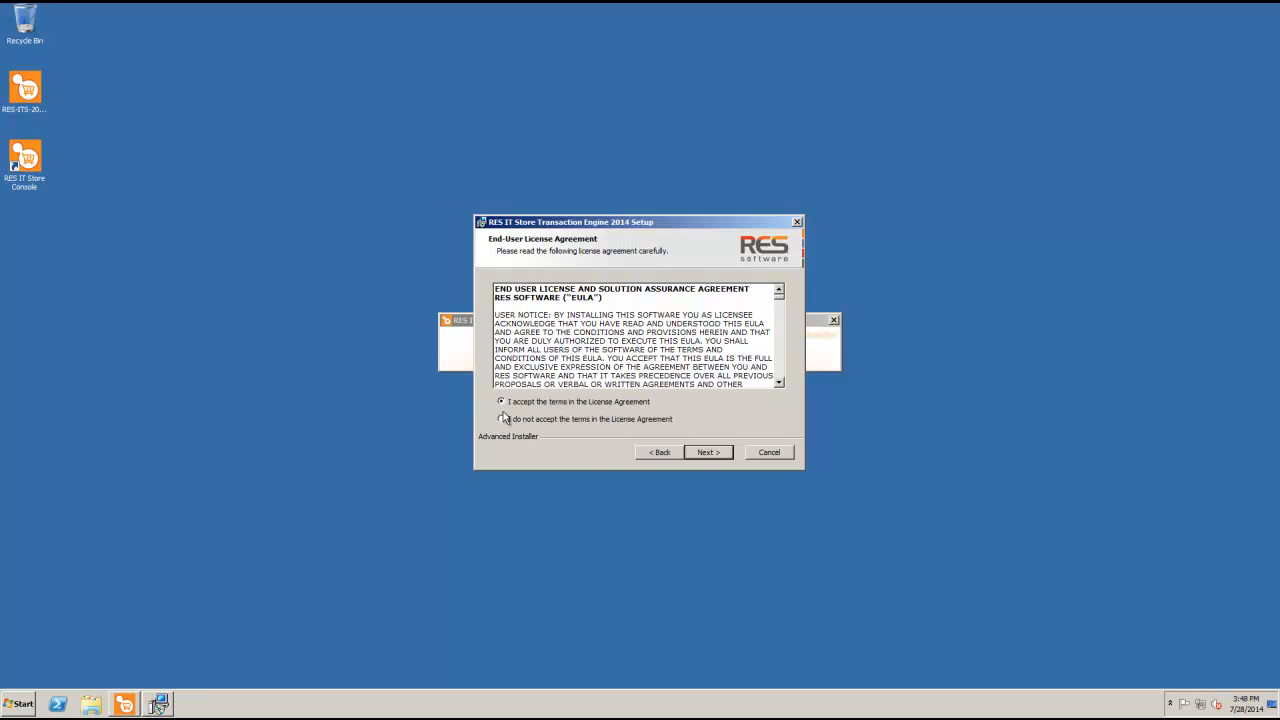
pyautogui.click(697, 454)
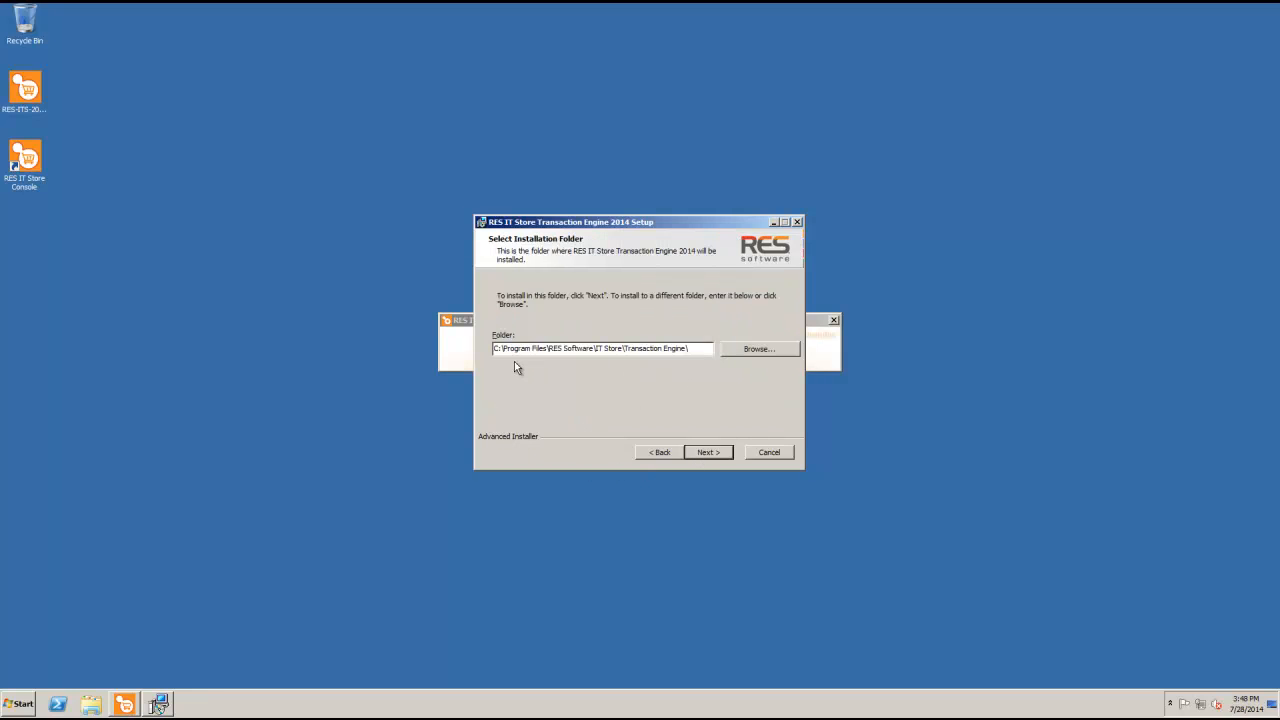
pyautogui.click(700, 453)
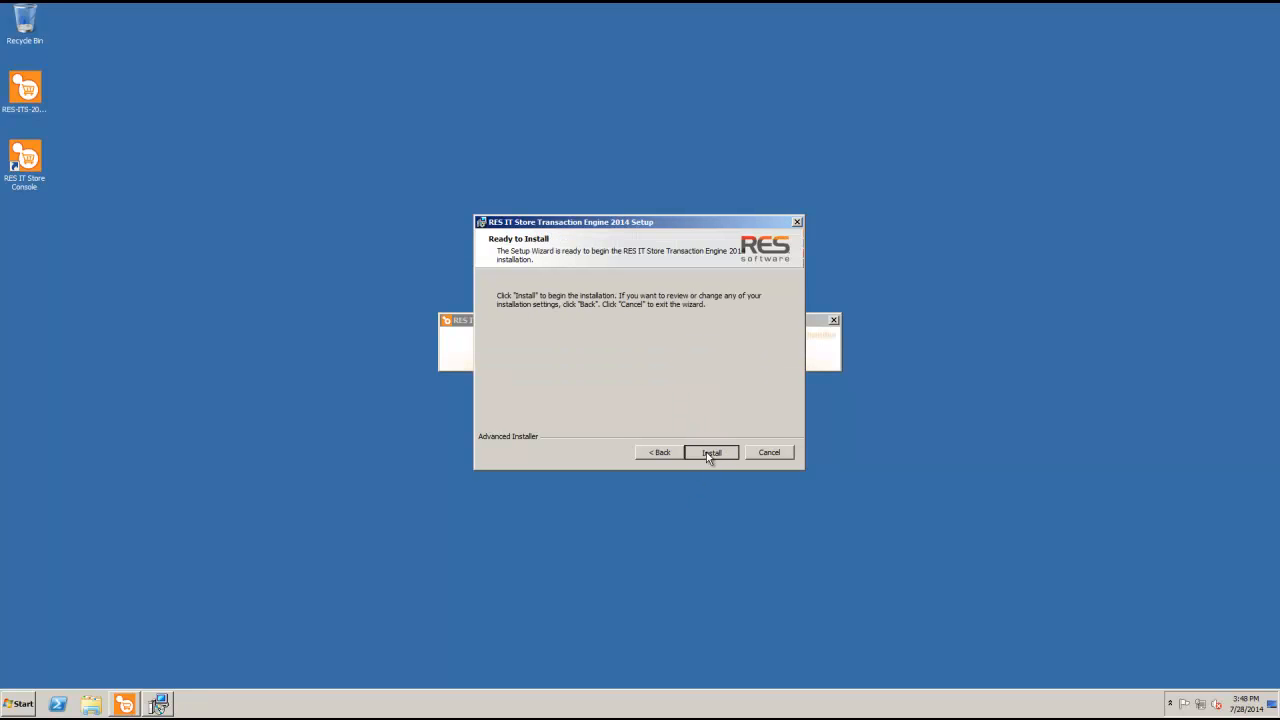
pyautogui.click(708, 452)
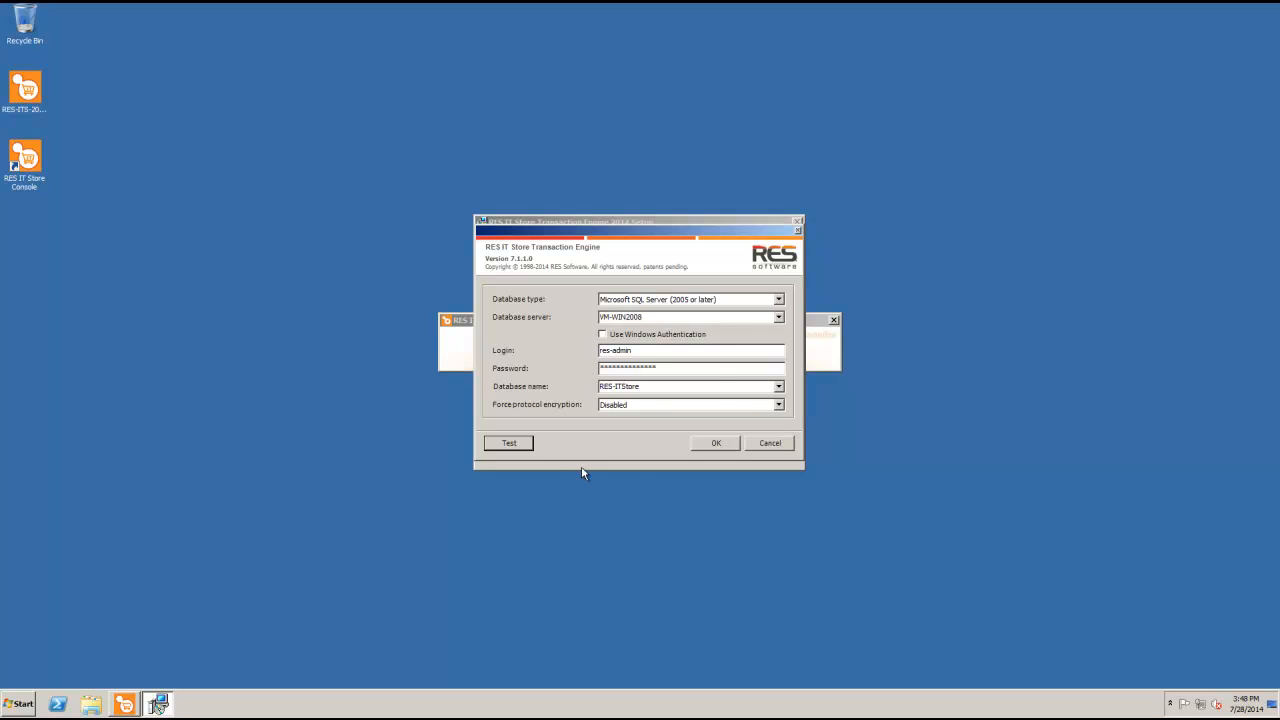
# Test the connection to RES-ITStore successfully, confirm the database settings, and finish setup
pyautogui.click(519, 444)
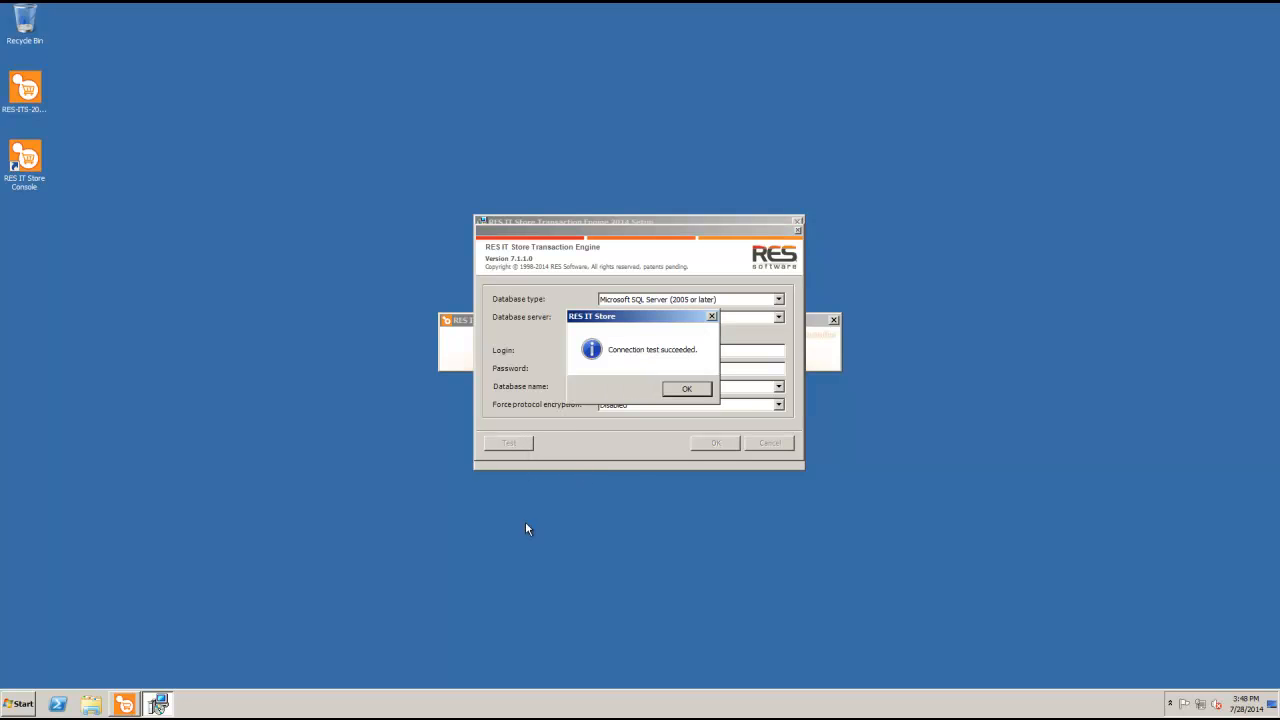
pyautogui.click(686, 389)
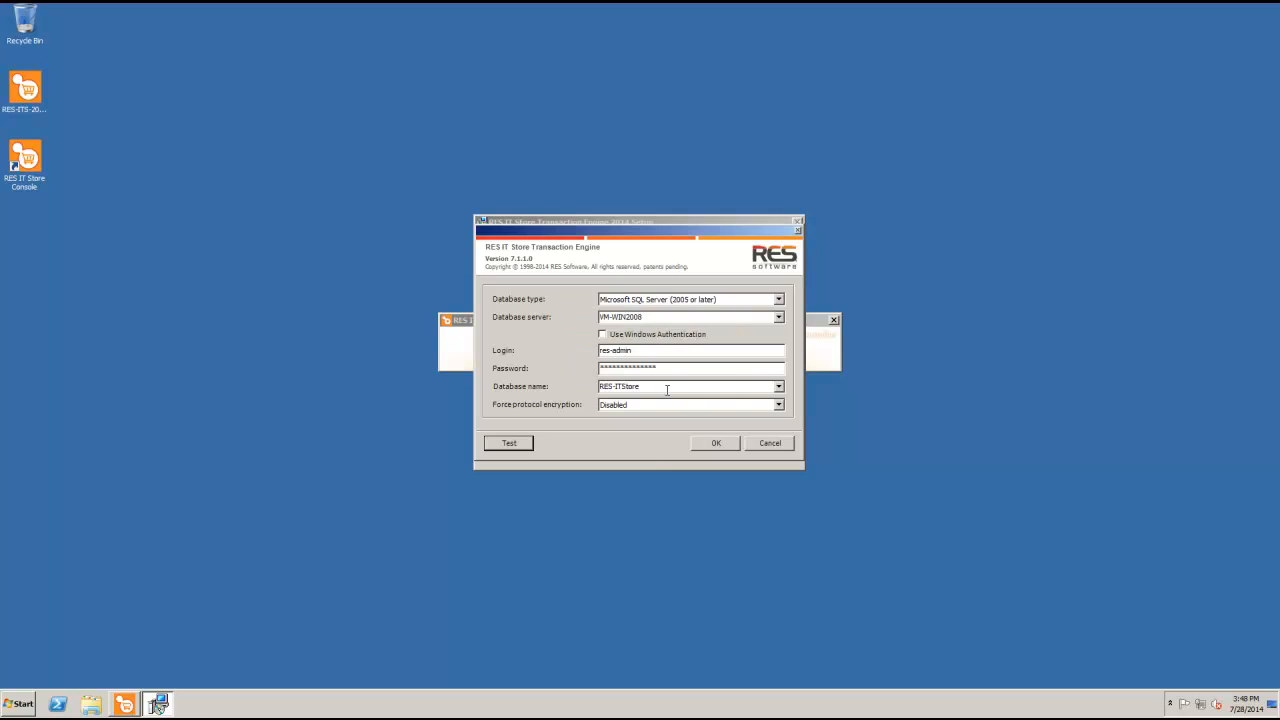
pyautogui.click(694, 444)
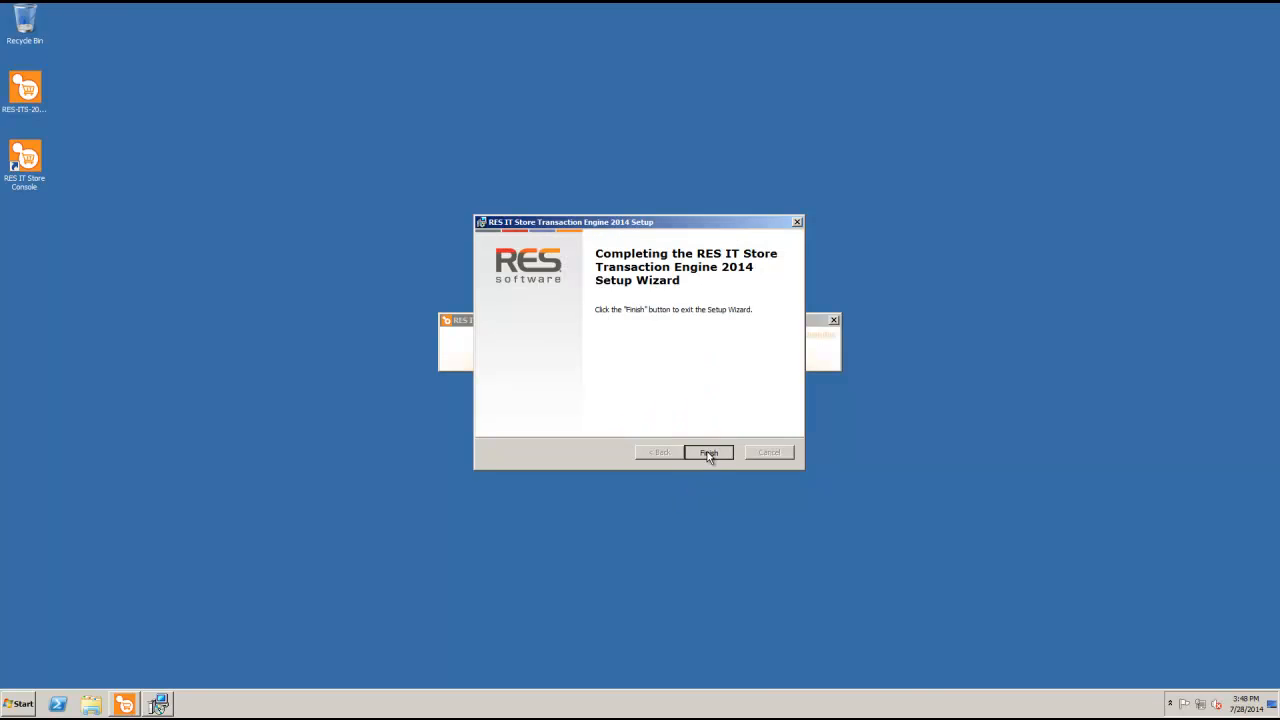
pyautogui.click(707, 452)
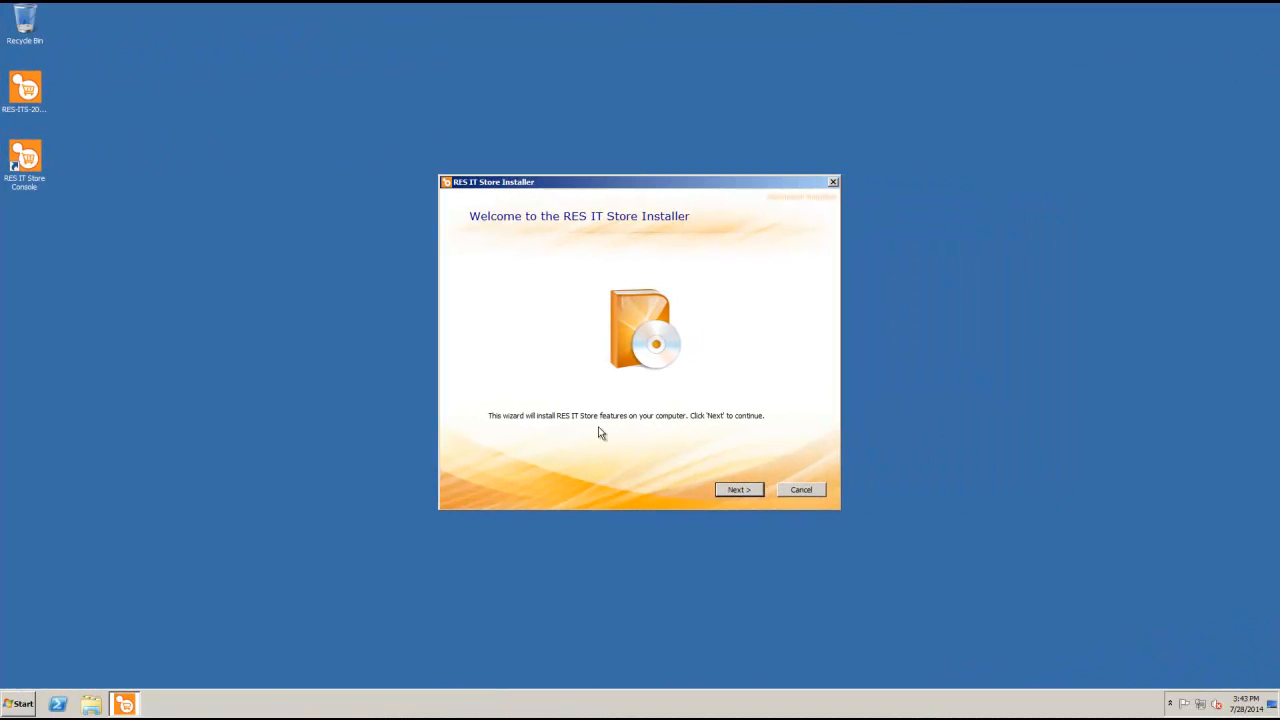
# Mark Console and Transaction Engine unavailable, Catalog Services install locally, and start installing
pyautogui.click(751, 488)
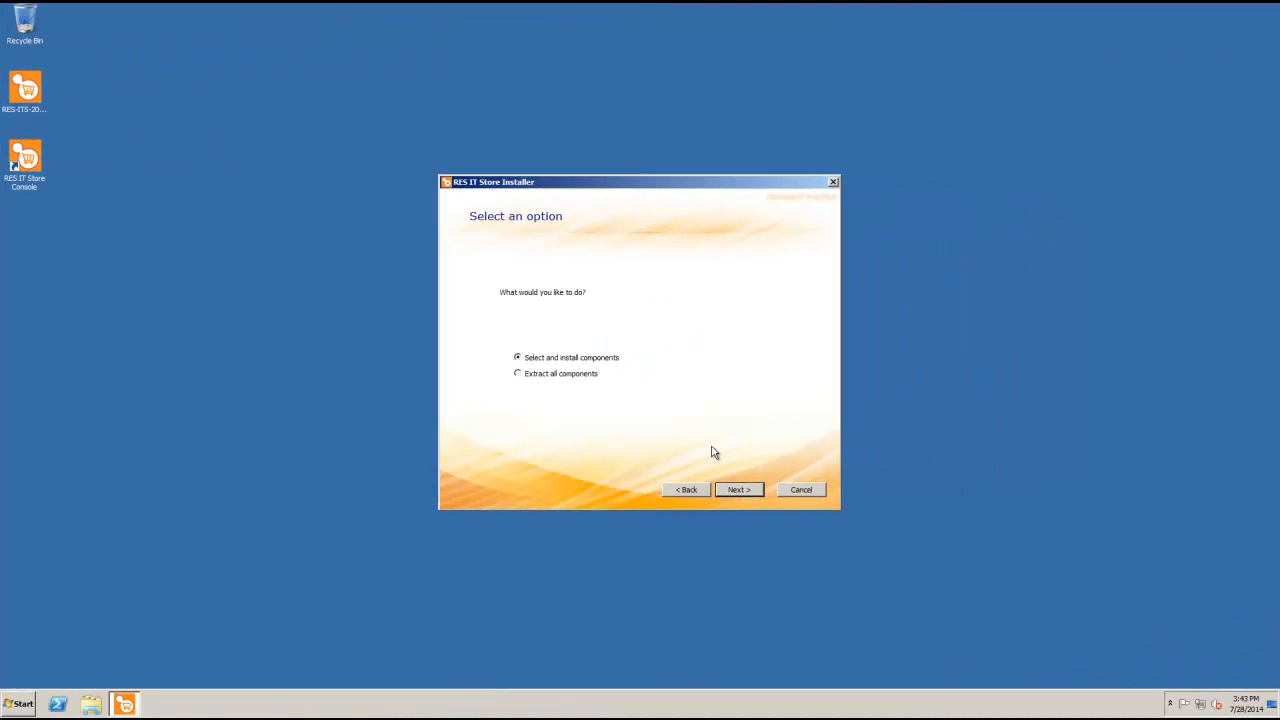
pyautogui.click(737, 489)
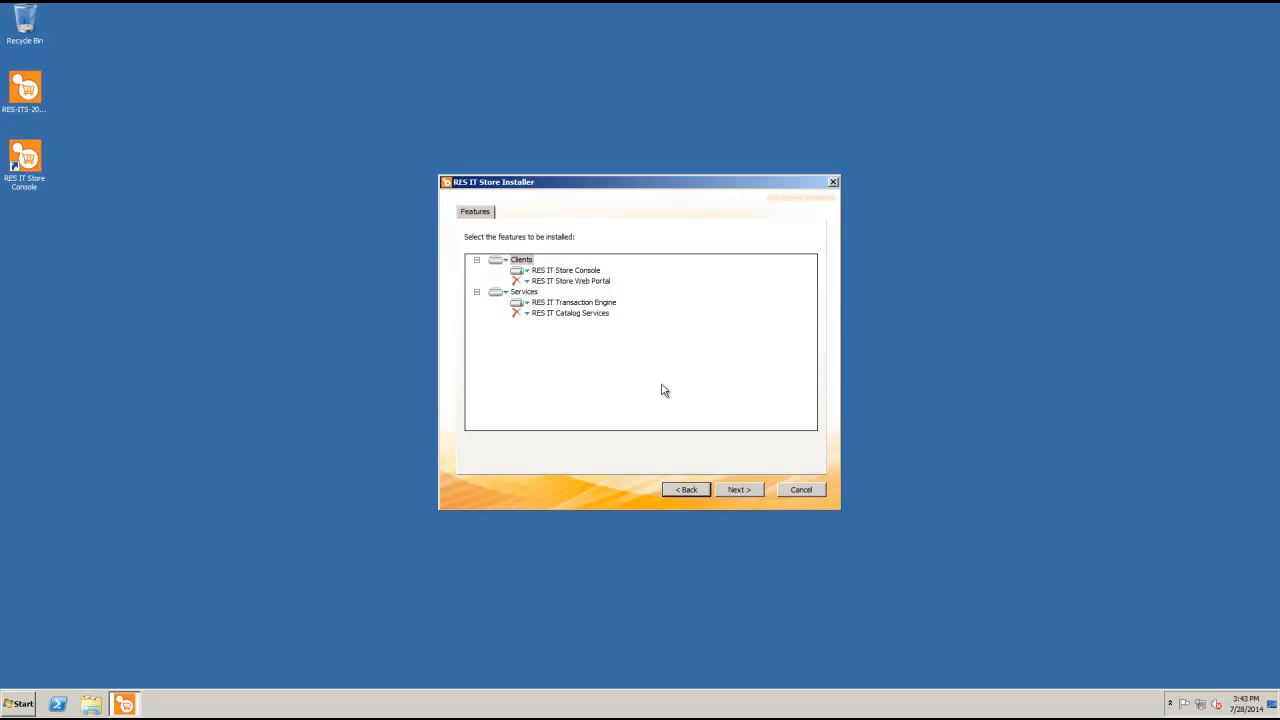
pyautogui.click(520, 272)
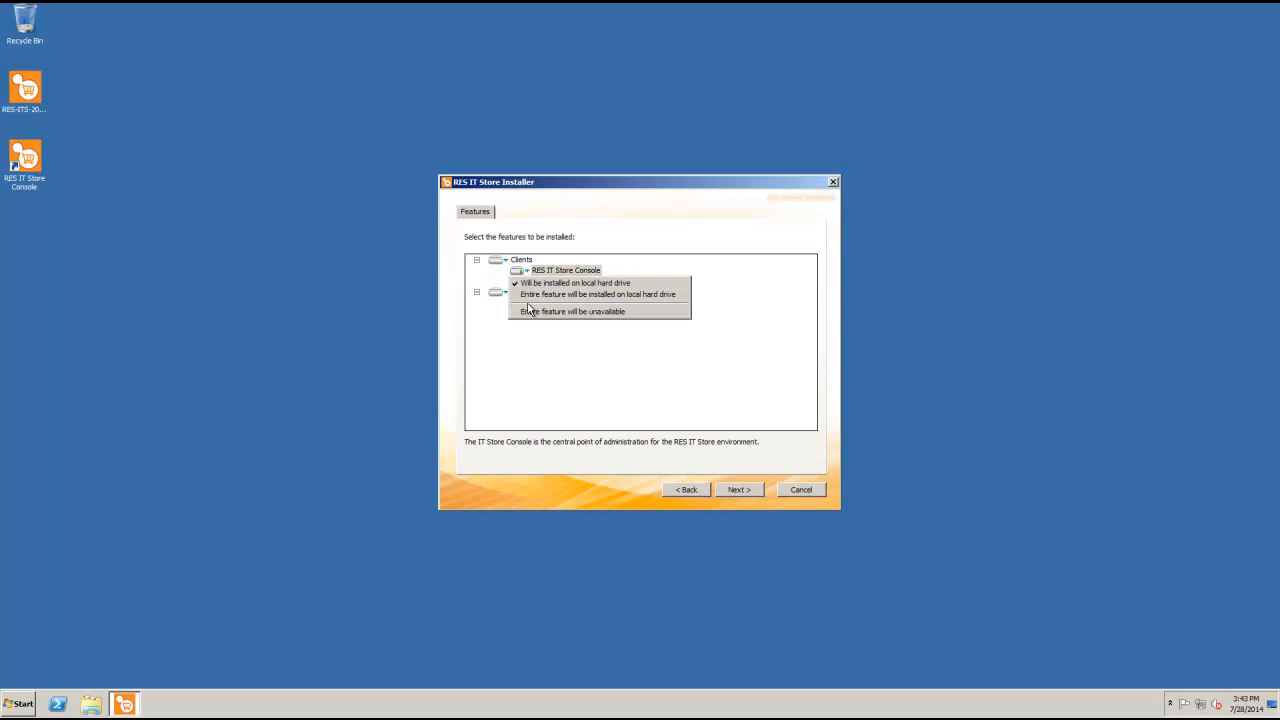
pyautogui.click(532, 312)
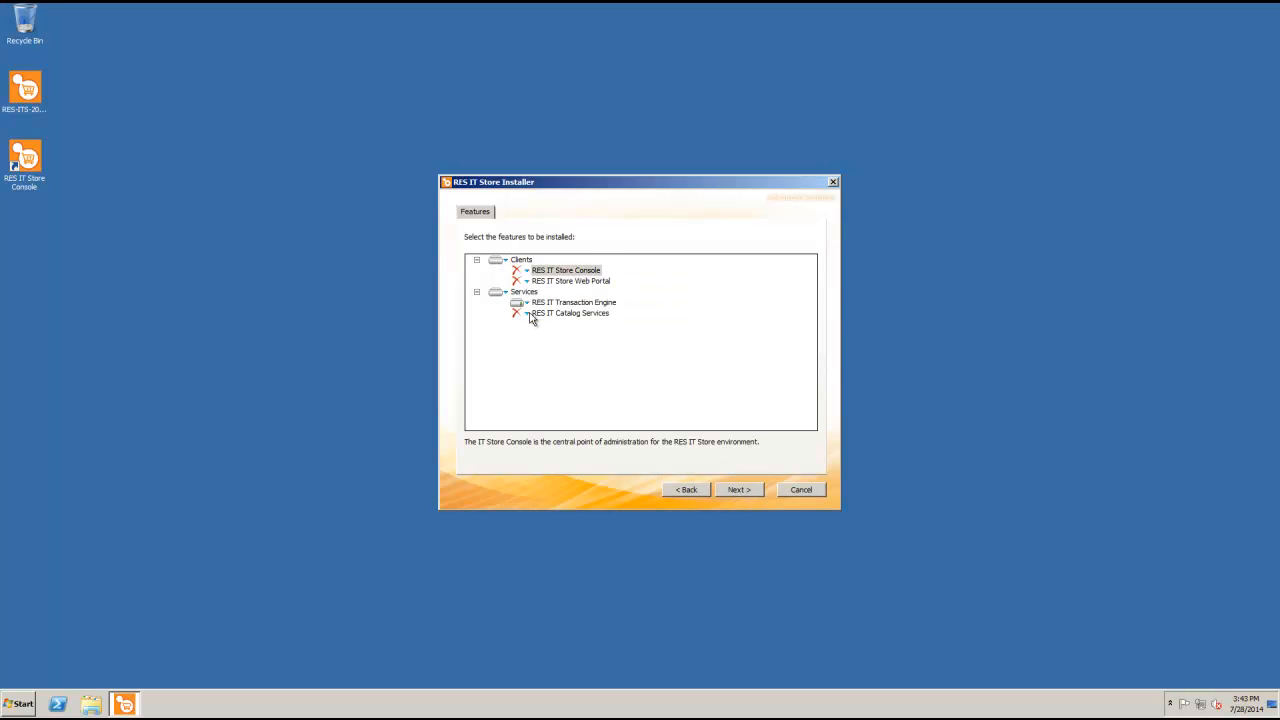
pyautogui.click(528, 314)
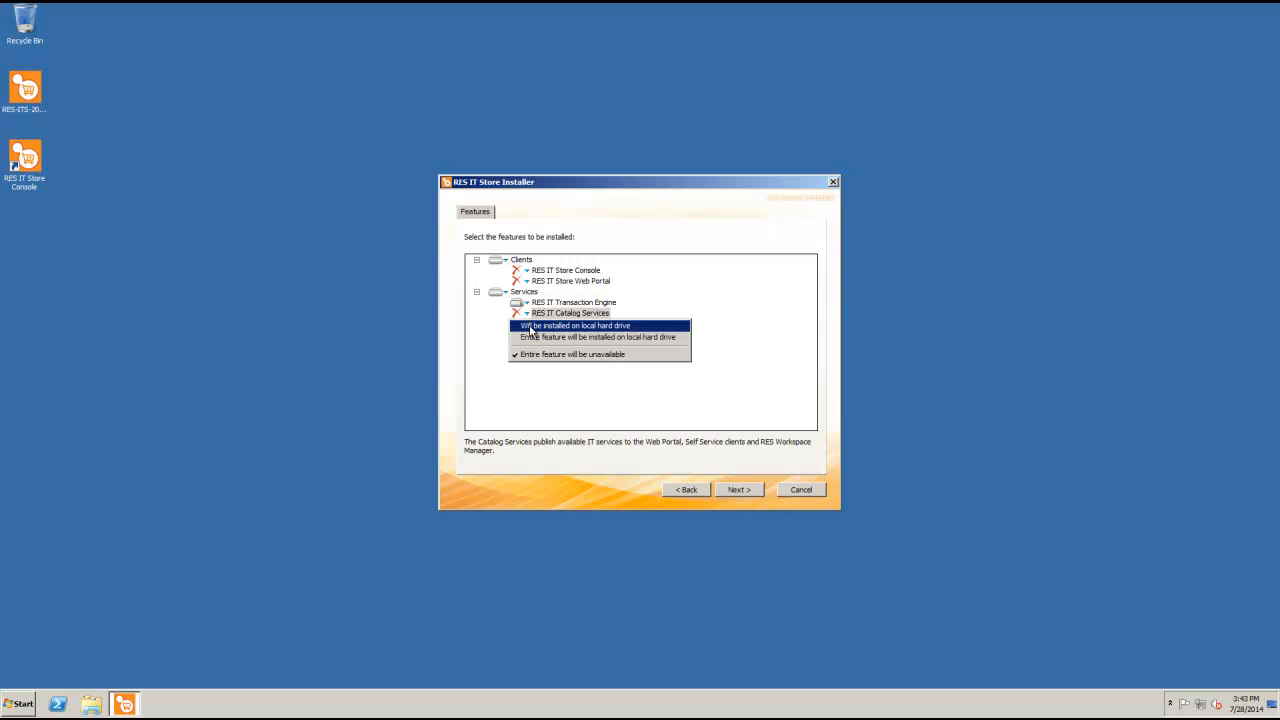
pyautogui.click(531, 326)
pyautogui.click(525, 303)
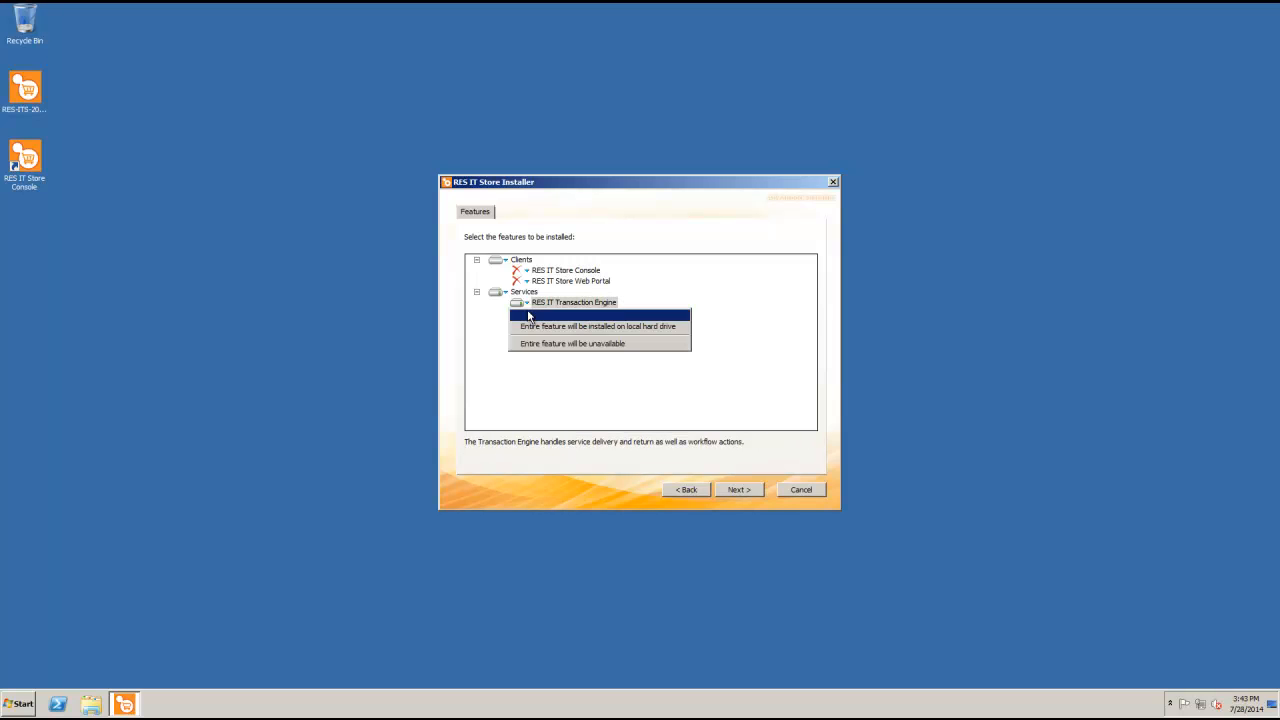
pyautogui.click(533, 343)
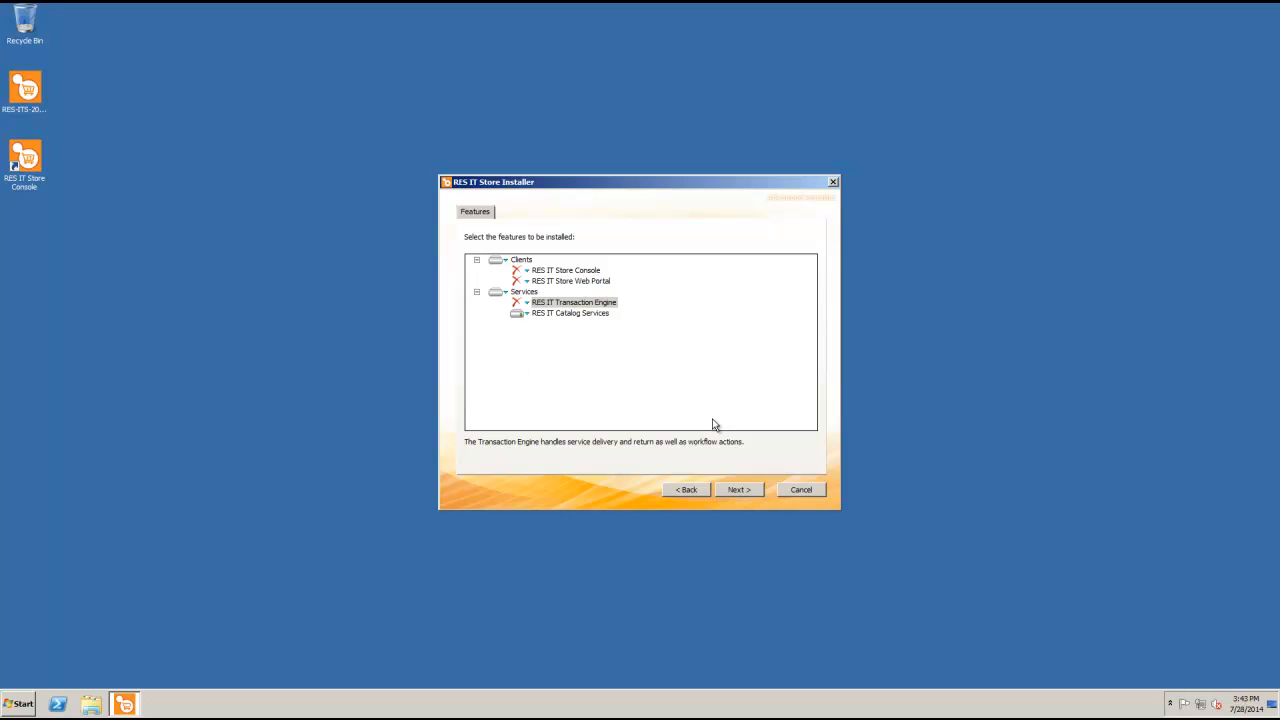
pyautogui.click(739, 490)
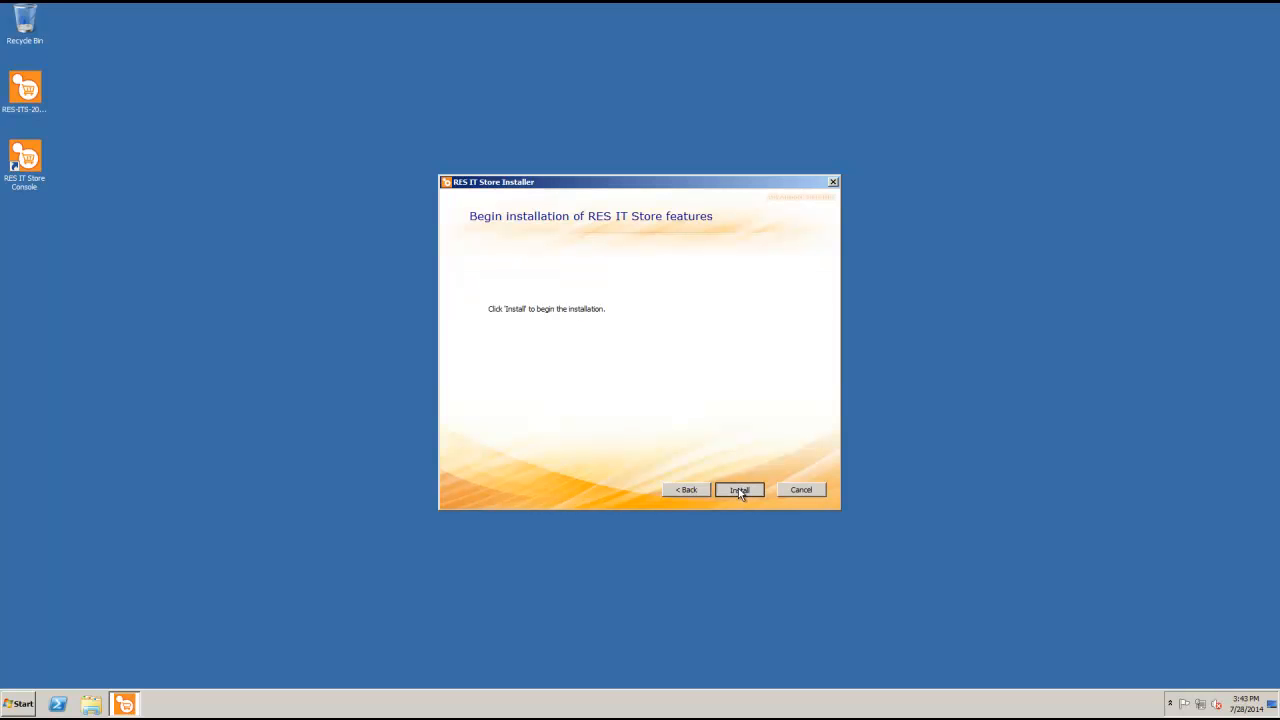
pyautogui.click(739, 490)
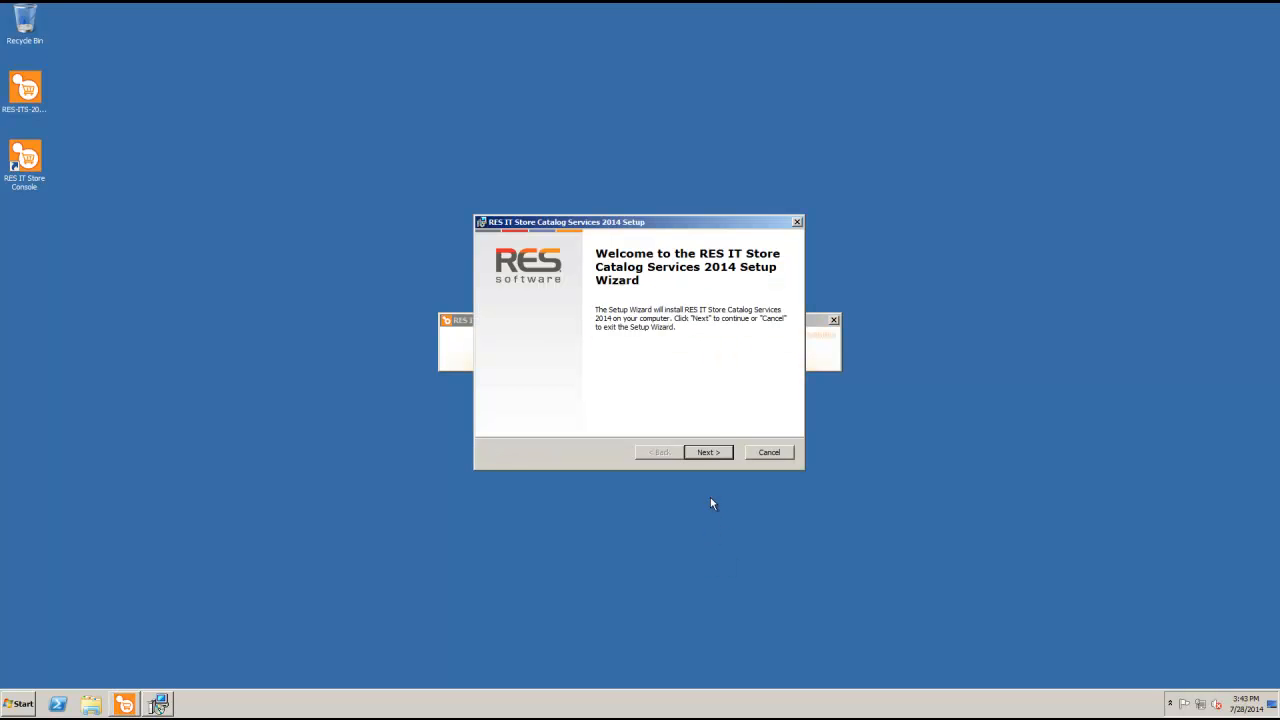
# Accept the EULA and install Catalog Services into the default folder
pyautogui.click(708, 453)
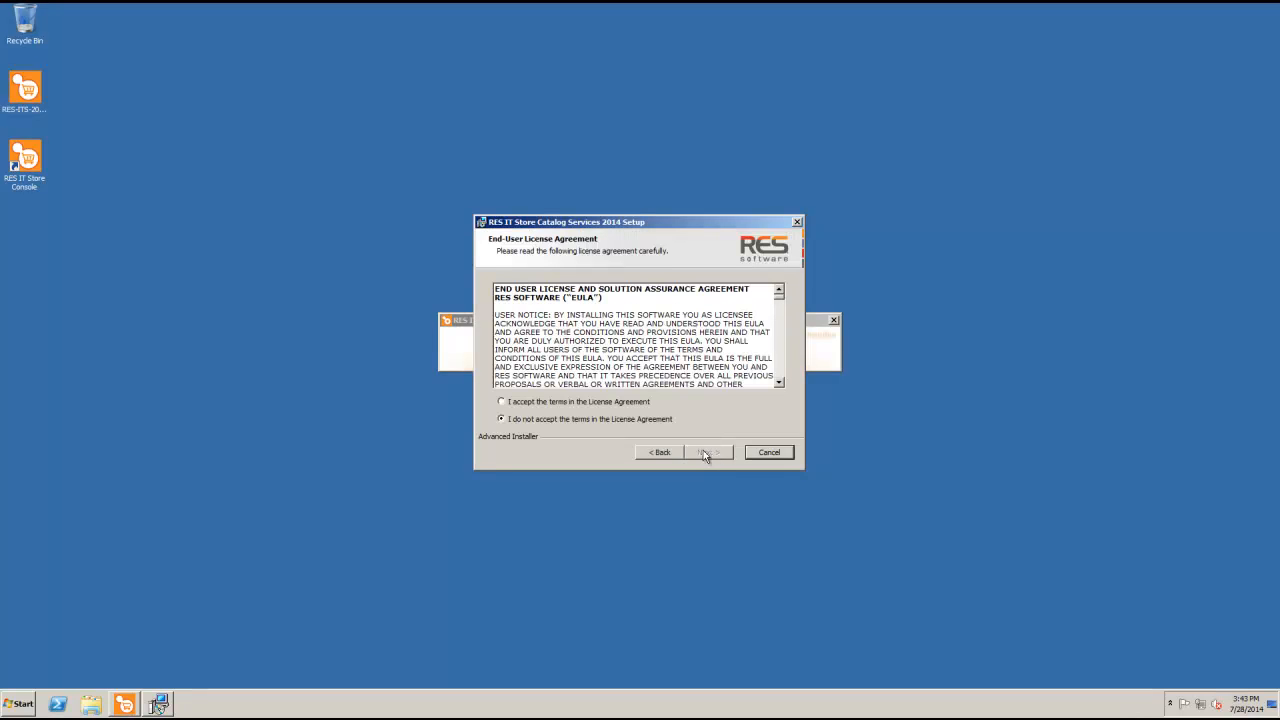
pyautogui.click(503, 402)
pyautogui.click(706, 452)
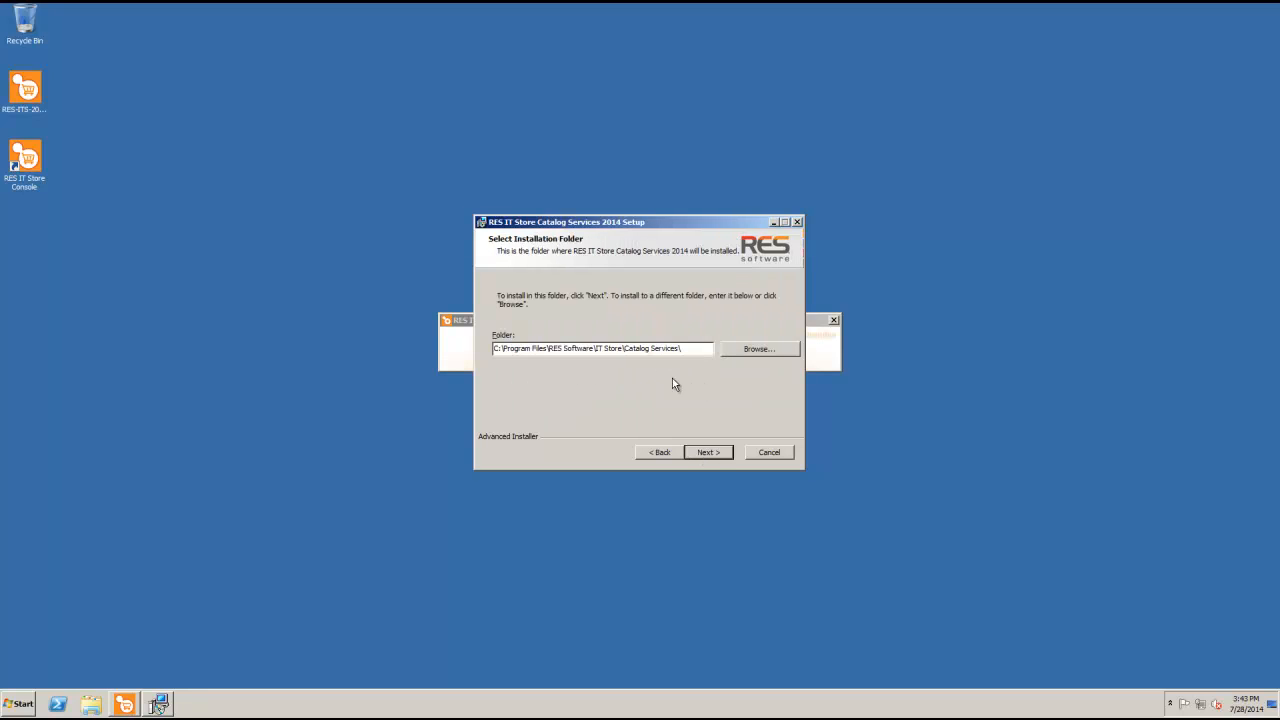
pyautogui.click(714, 455)
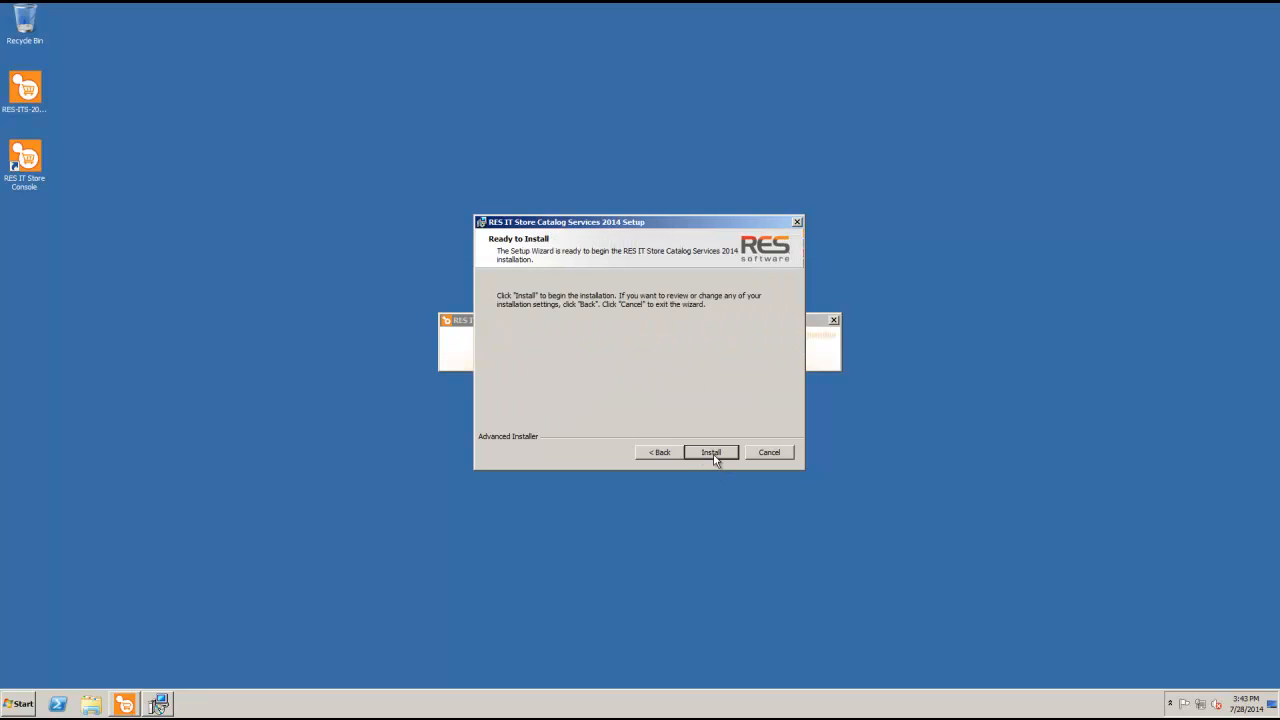
pyautogui.click(712, 453)
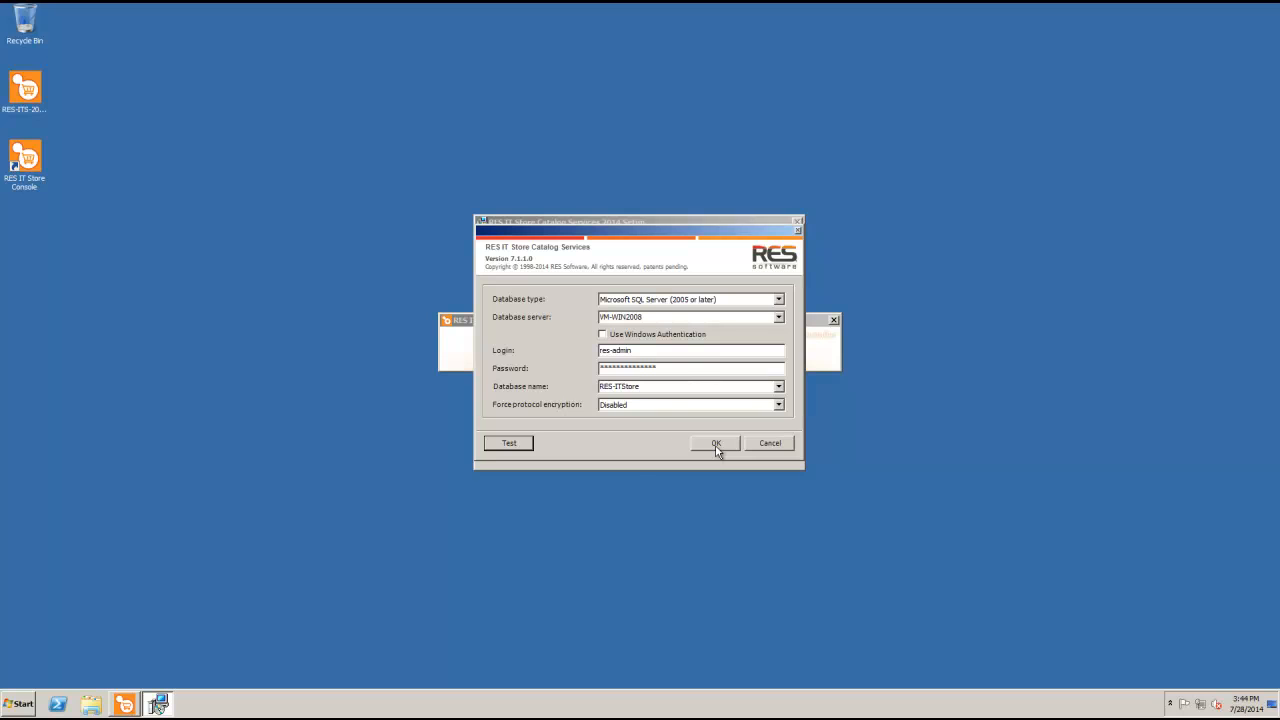
# Test the RES-ITStore database connection successfully and confirm the connection settings
pyautogui.click(521, 446)
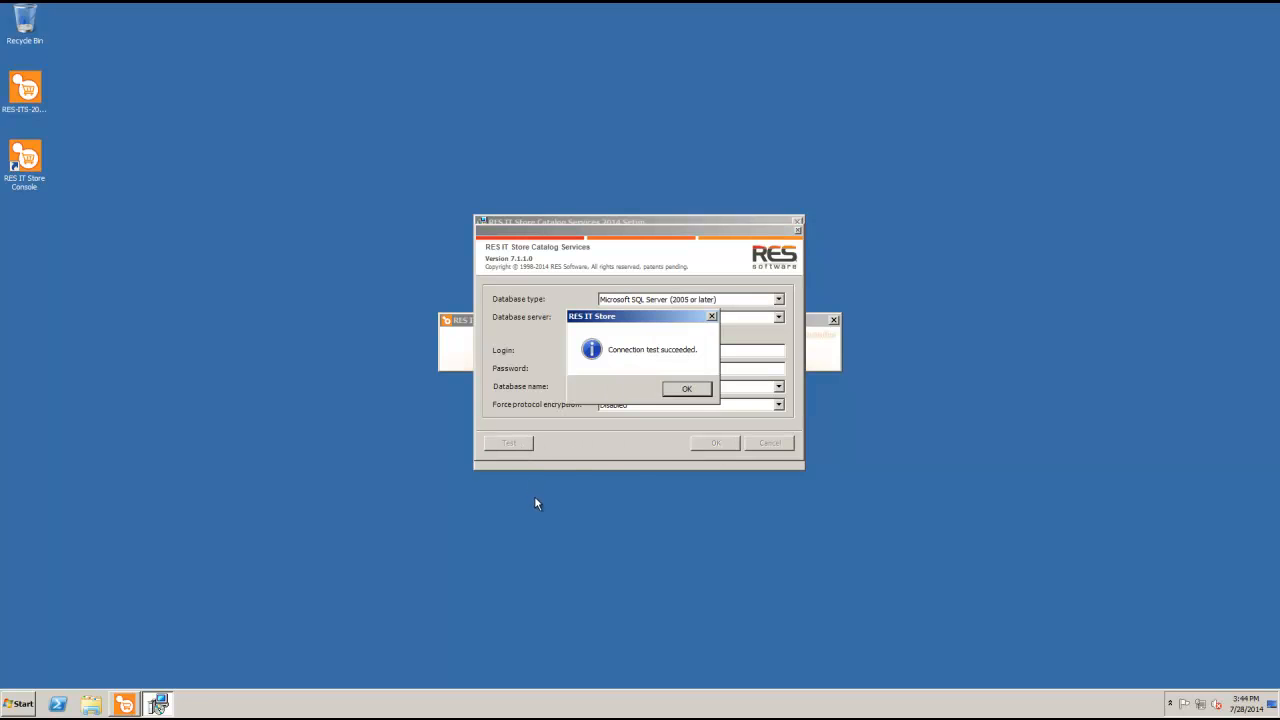
pyautogui.click(677, 389)
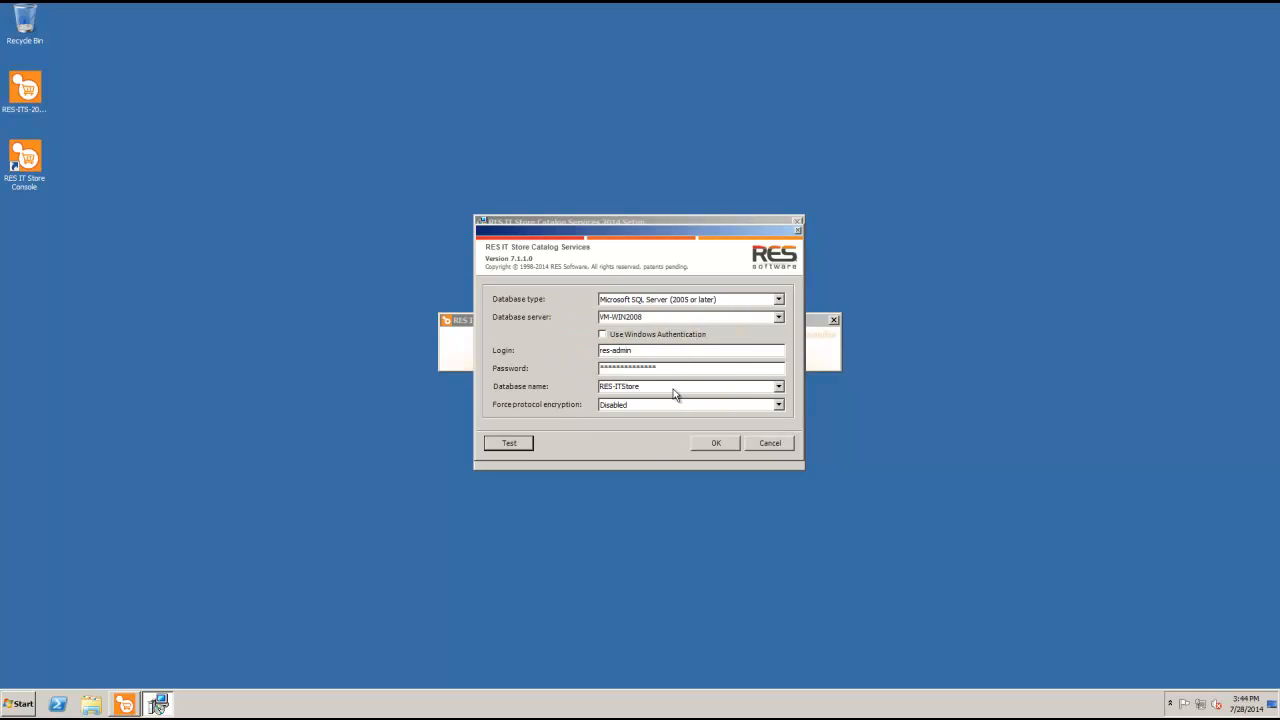
pyautogui.click(703, 446)
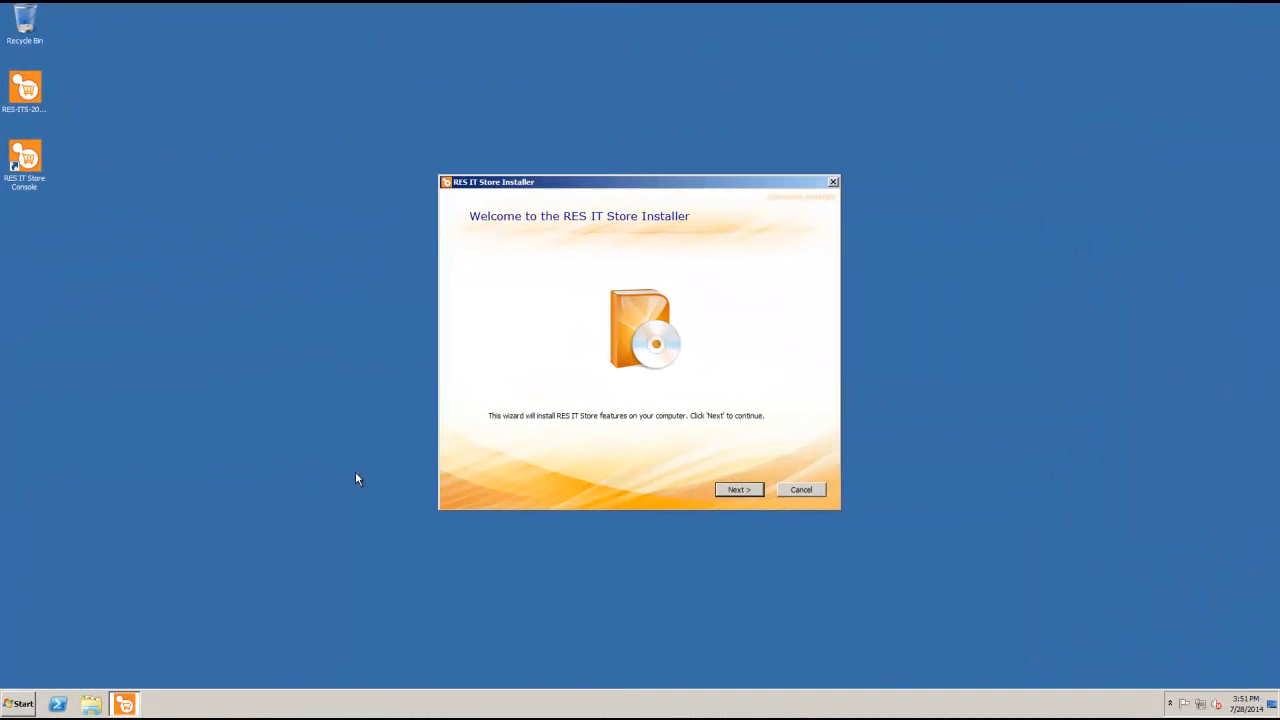
# Choose custom component selection and mark RES IT Store Console and Transaction Engine unavailable
pyautogui.click(739, 490)
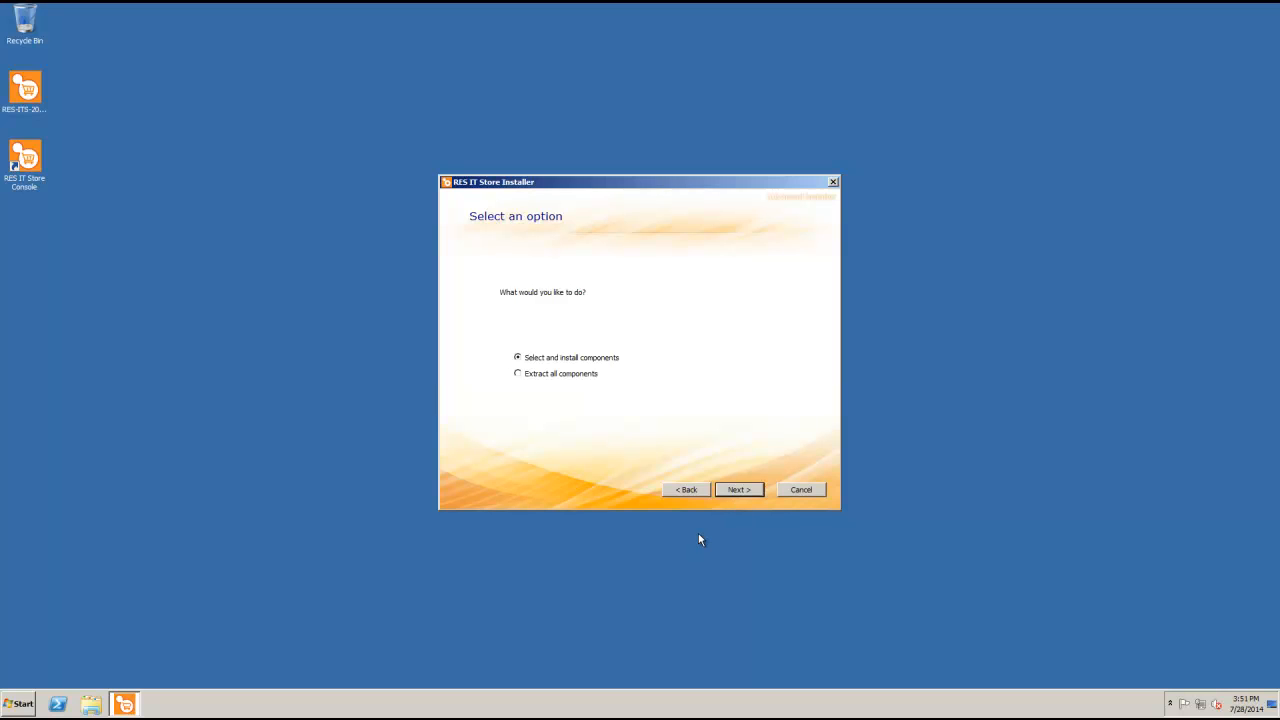
pyautogui.click(737, 490)
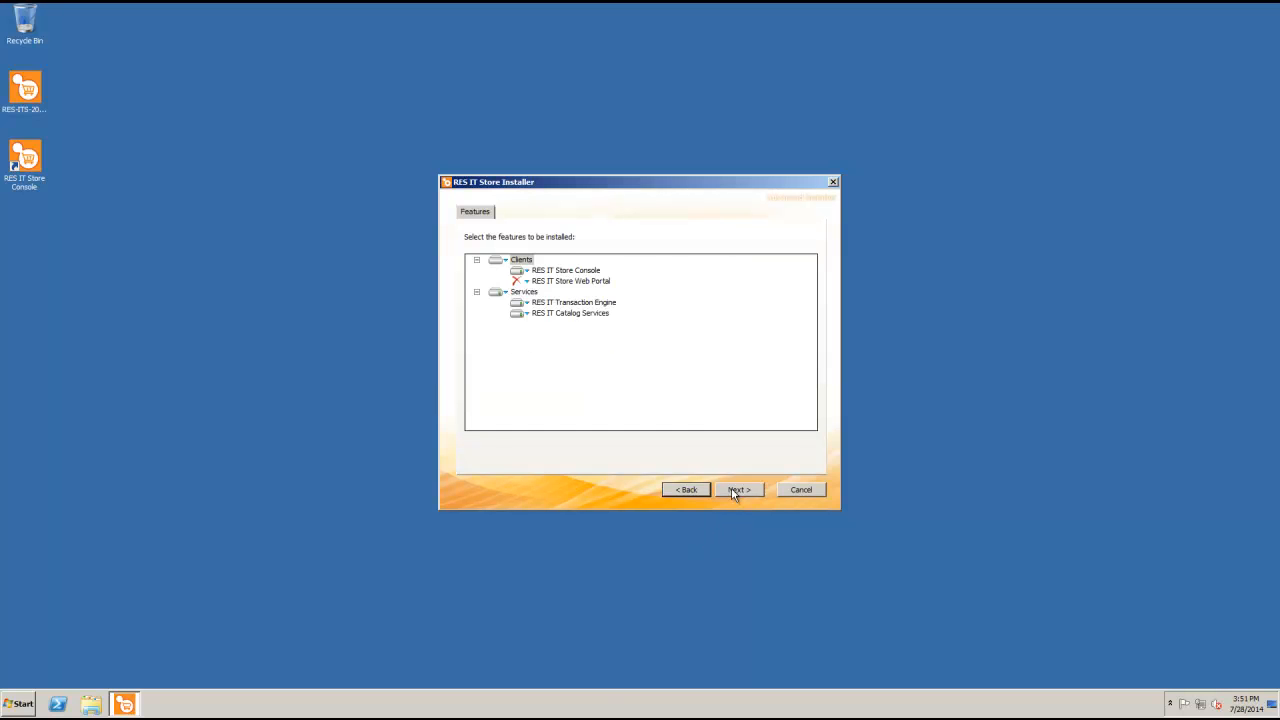
pyautogui.click(526, 275)
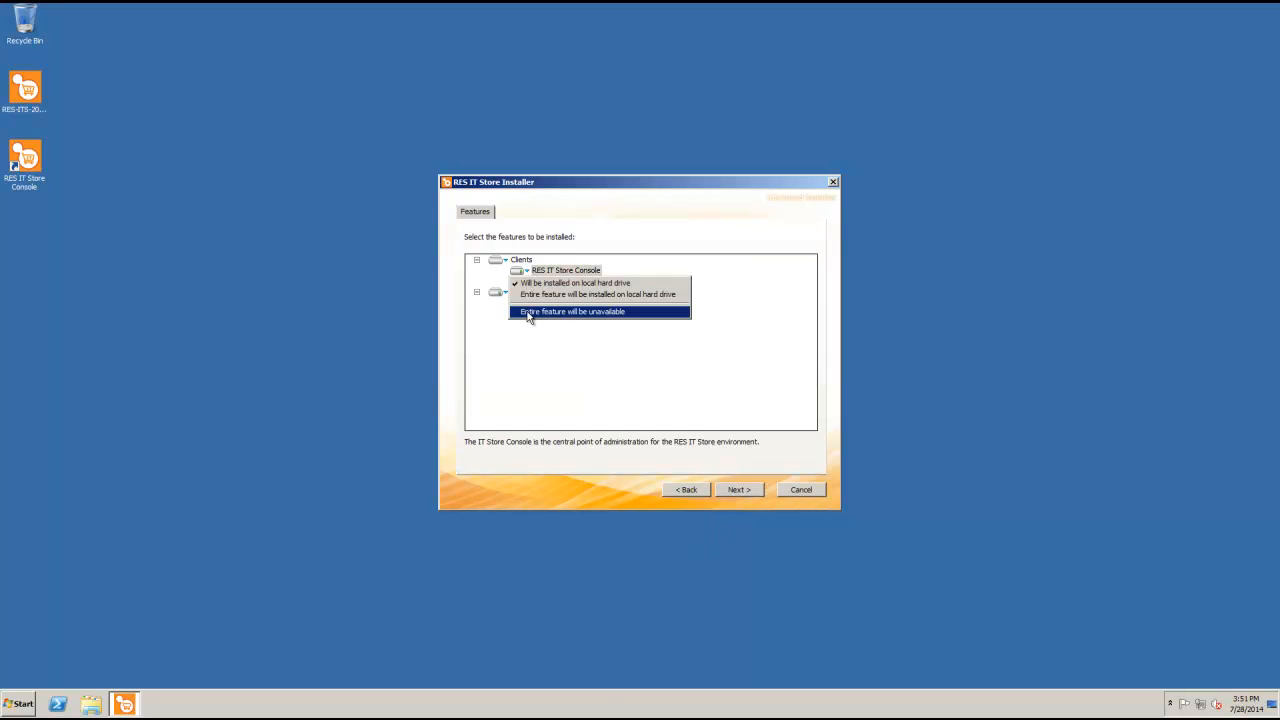
pyautogui.click(529, 311)
pyautogui.click(527, 303)
pyautogui.click(530, 343)
# Exclude Catalog Services, set the Web Portal to install locally, and begin installation
pyautogui.click(527, 314)
pyautogui.click(533, 354)
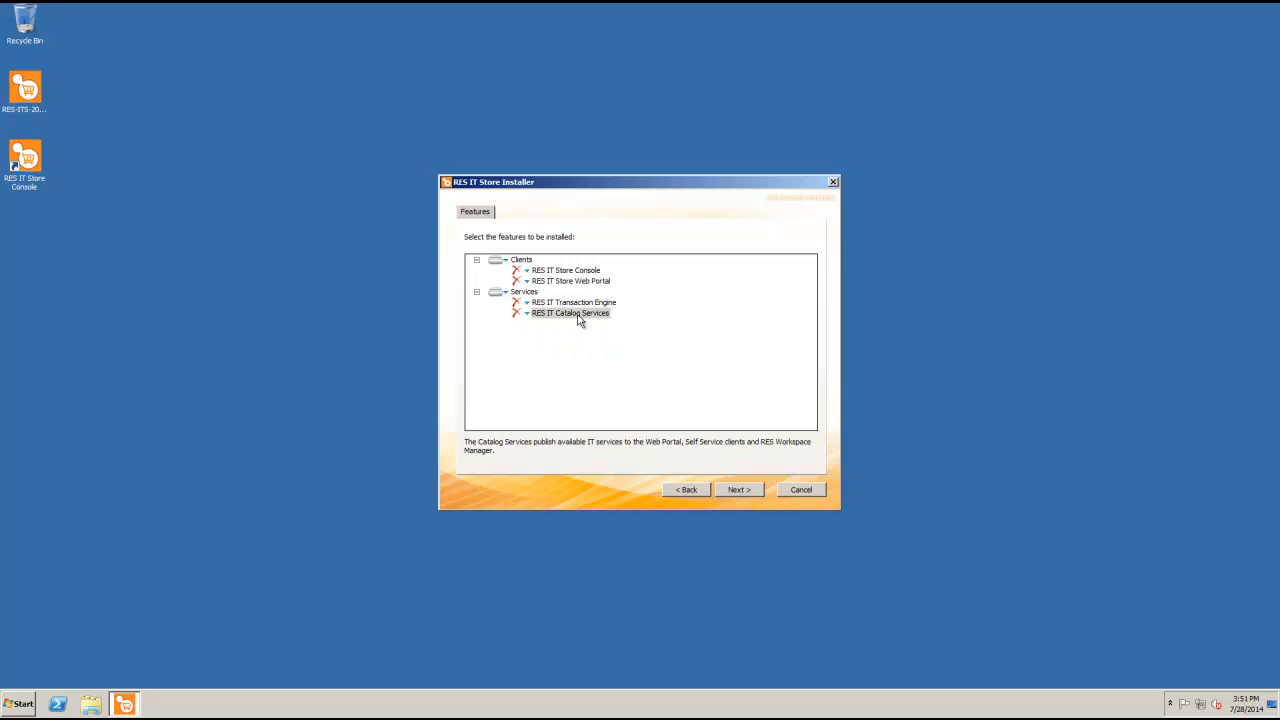
pyautogui.click(527, 284)
pyautogui.click(530, 294)
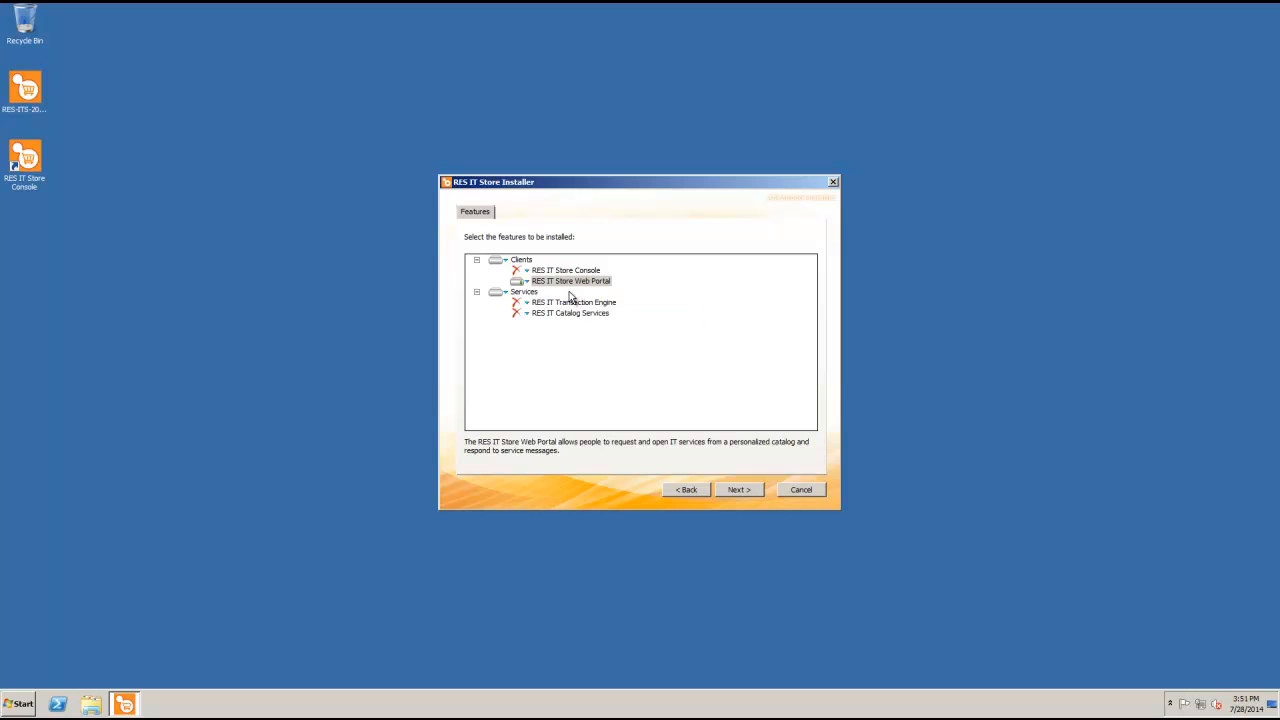
pyautogui.click(737, 489)
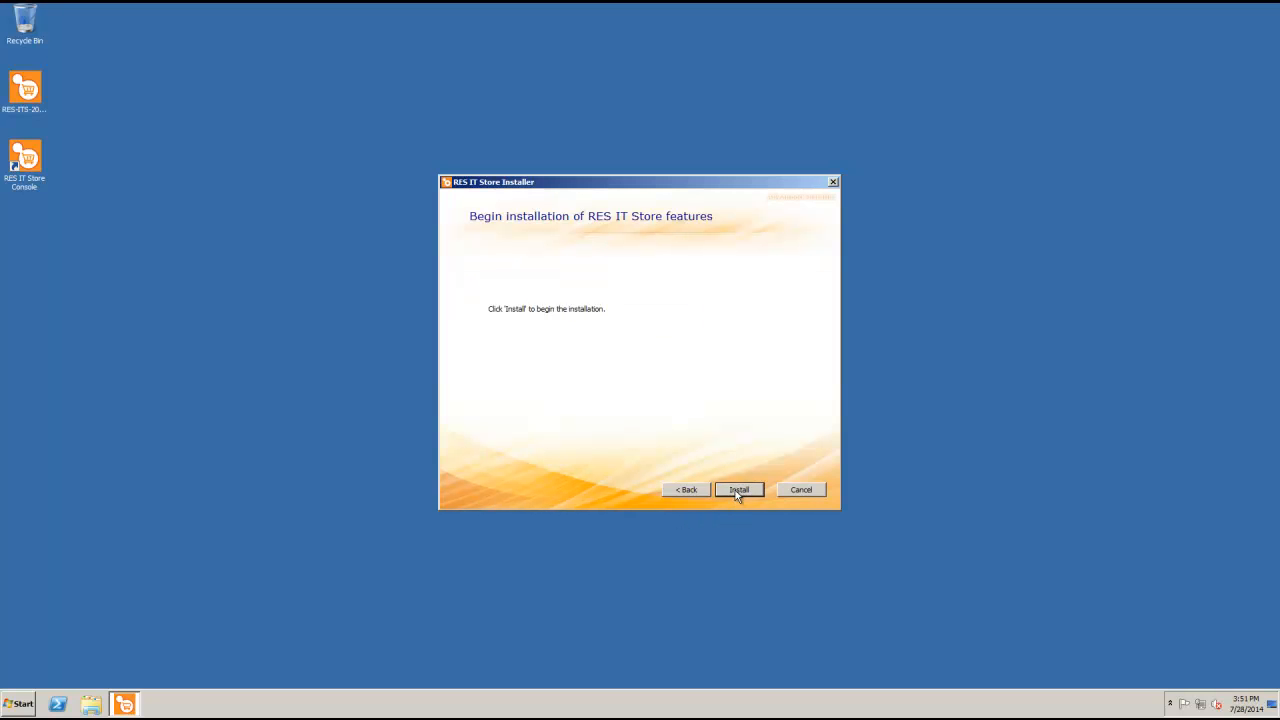
pyautogui.click(737, 489)
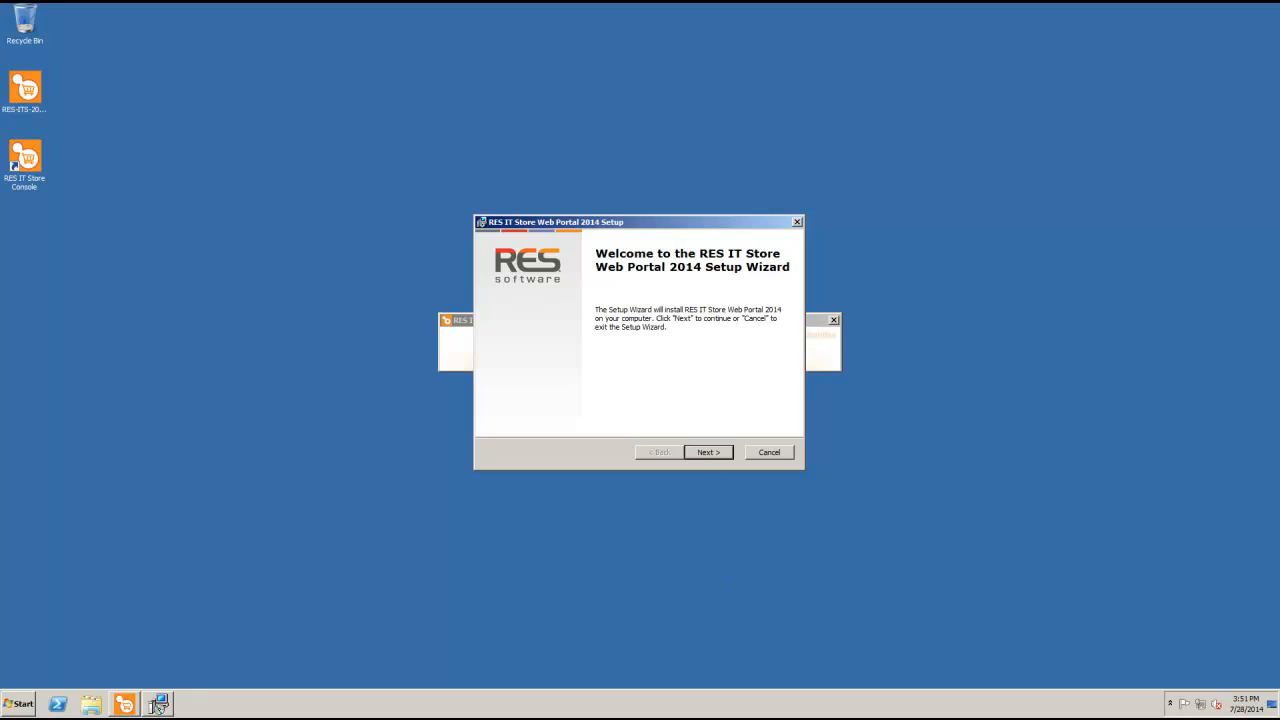
# Accept the Web Portal licence, keep the default install folder and the default-website IIS binding
pyautogui.click(708, 453)
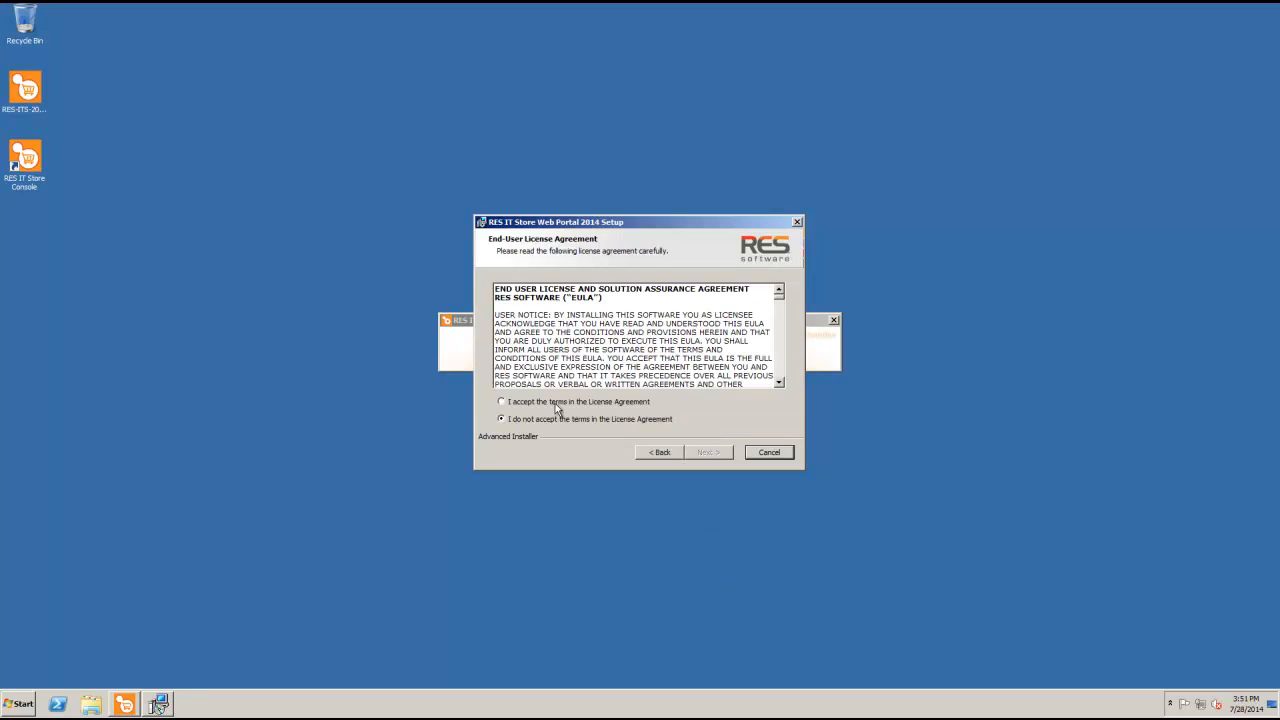
pyautogui.click(500, 402)
pyautogui.click(704, 453)
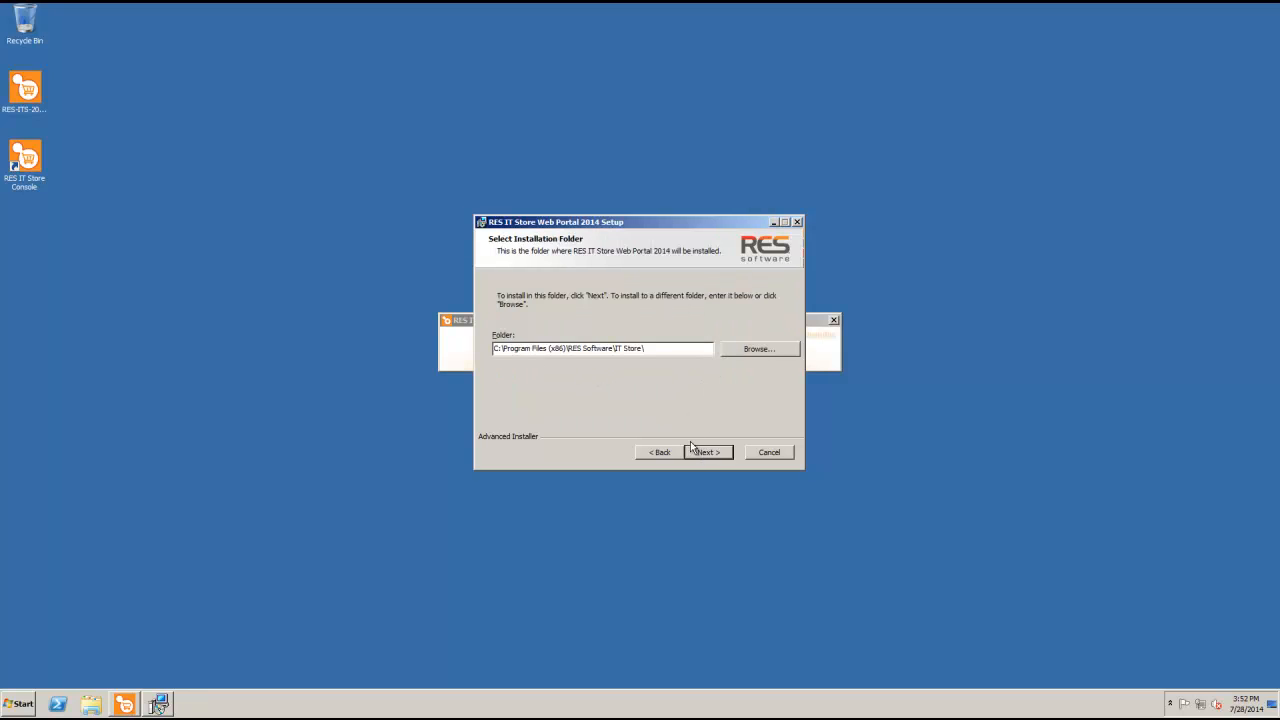
pyautogui.click(696, 453)
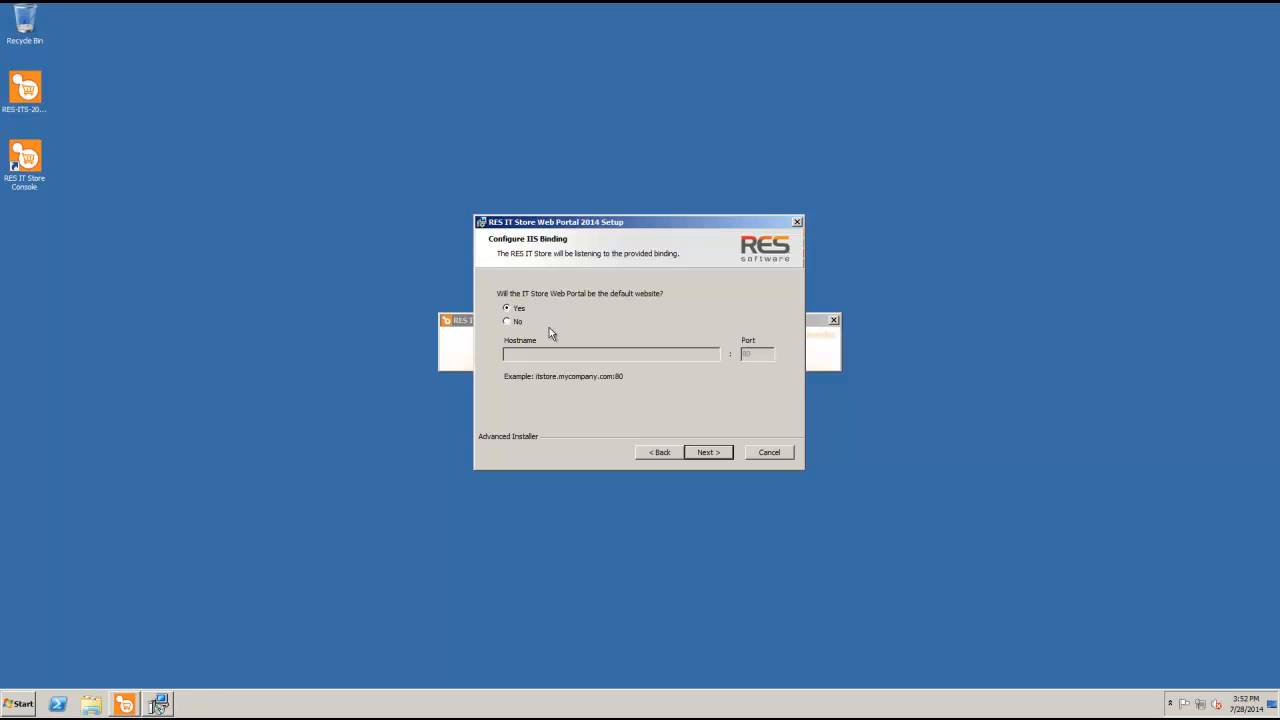
pyautogui.click(708, 454)
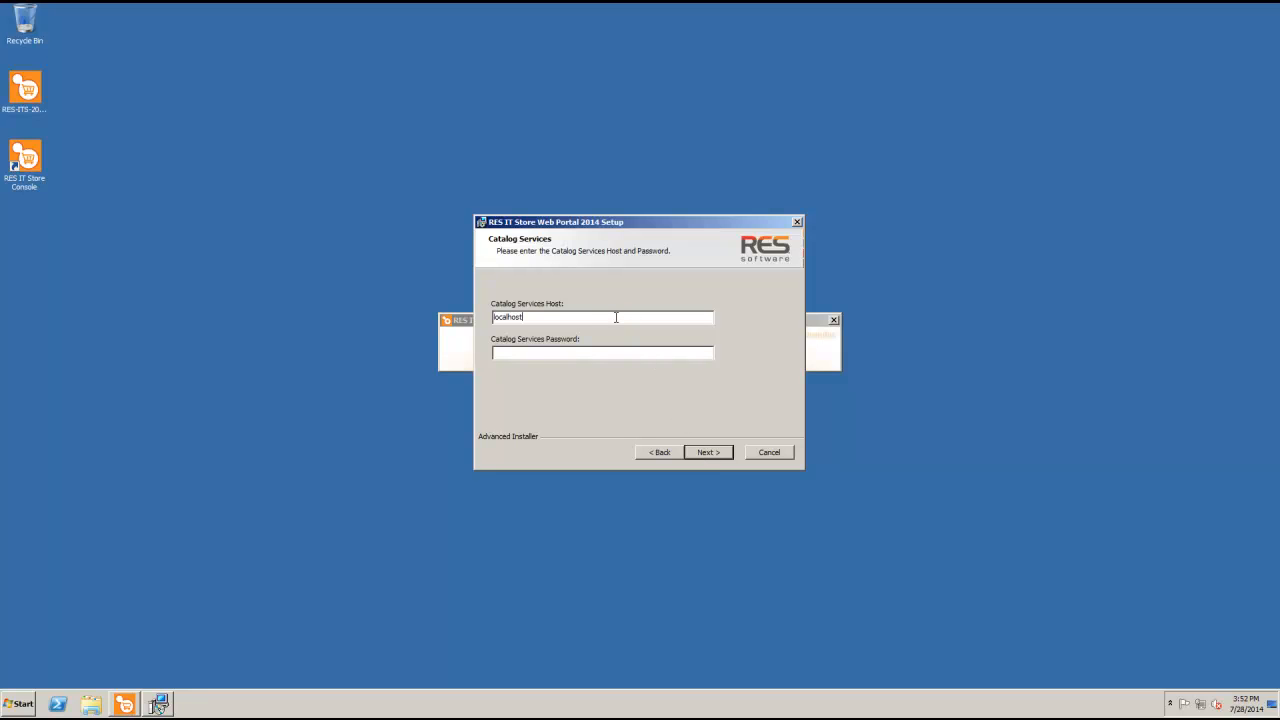
# Set the Catalog Services host to vm-win2008.resdemo.com and enter its password
pyautogui.press('BackSpace')
pyautogui.press('BackSpace')
pyautogui.press('BackSpace')
pyautogui.press('BackSpace')
pyautogui.press('BackSpace')
pyautogui.press('BackSpace')
pyautogui.press('BackSpace')
pyautogui.press('BackSpace')
pyautogui.write('vm-win2008.resdemo.com')
pyautogui.press('Tab')
pyautogui.click(708, 452)
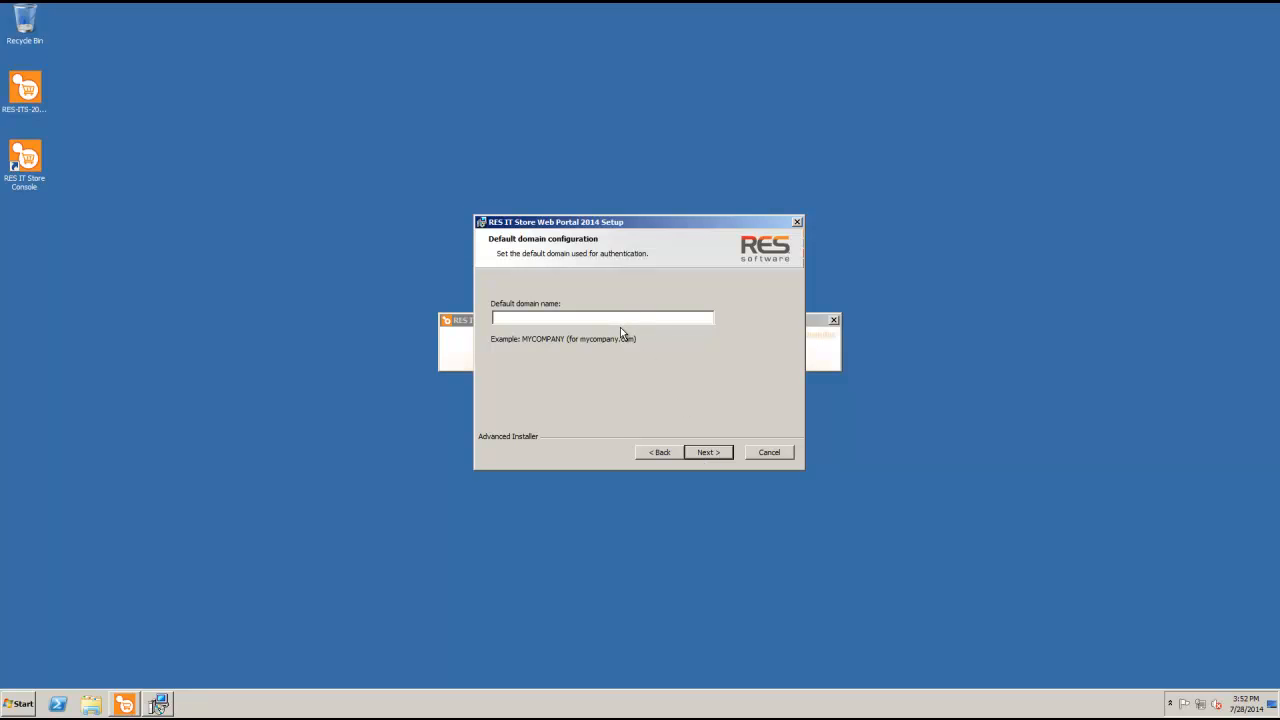
# Set the default domain to RESDEMO and start the Web Portal installation
pyautogui.write('RESDEMO')
pyautogui.click(707, 453)
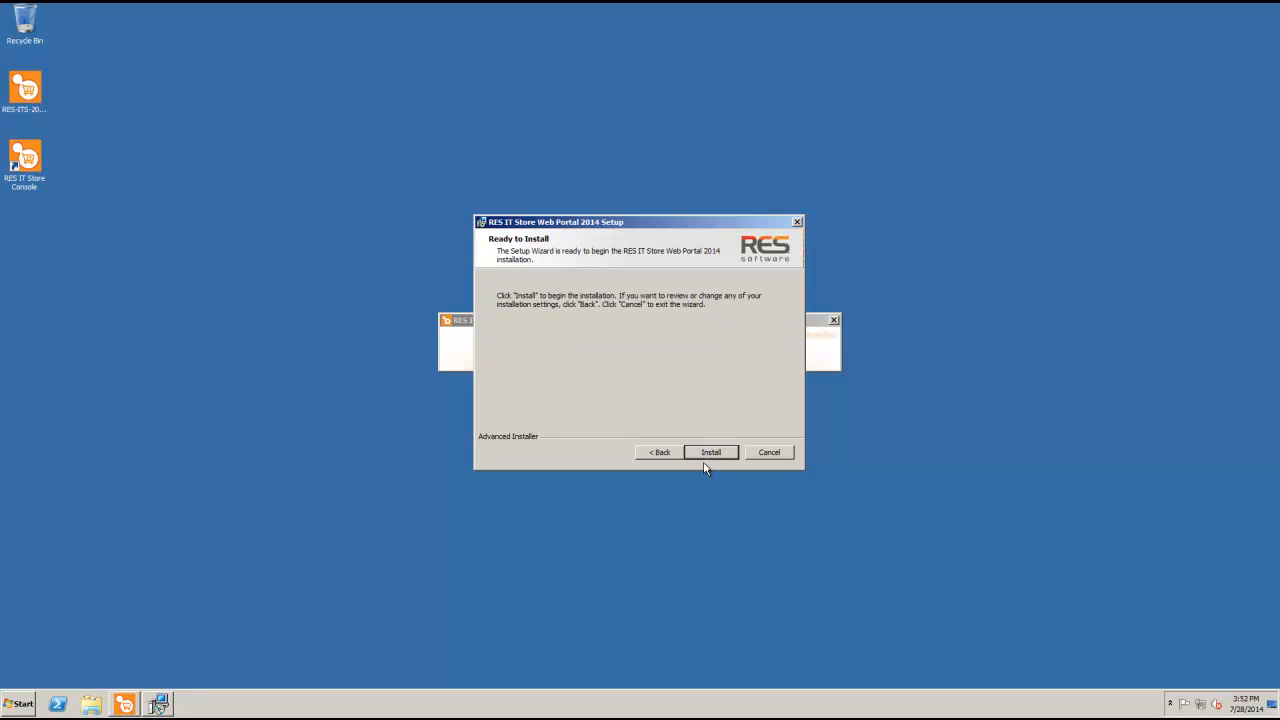
pyautogui.click(707, 453)
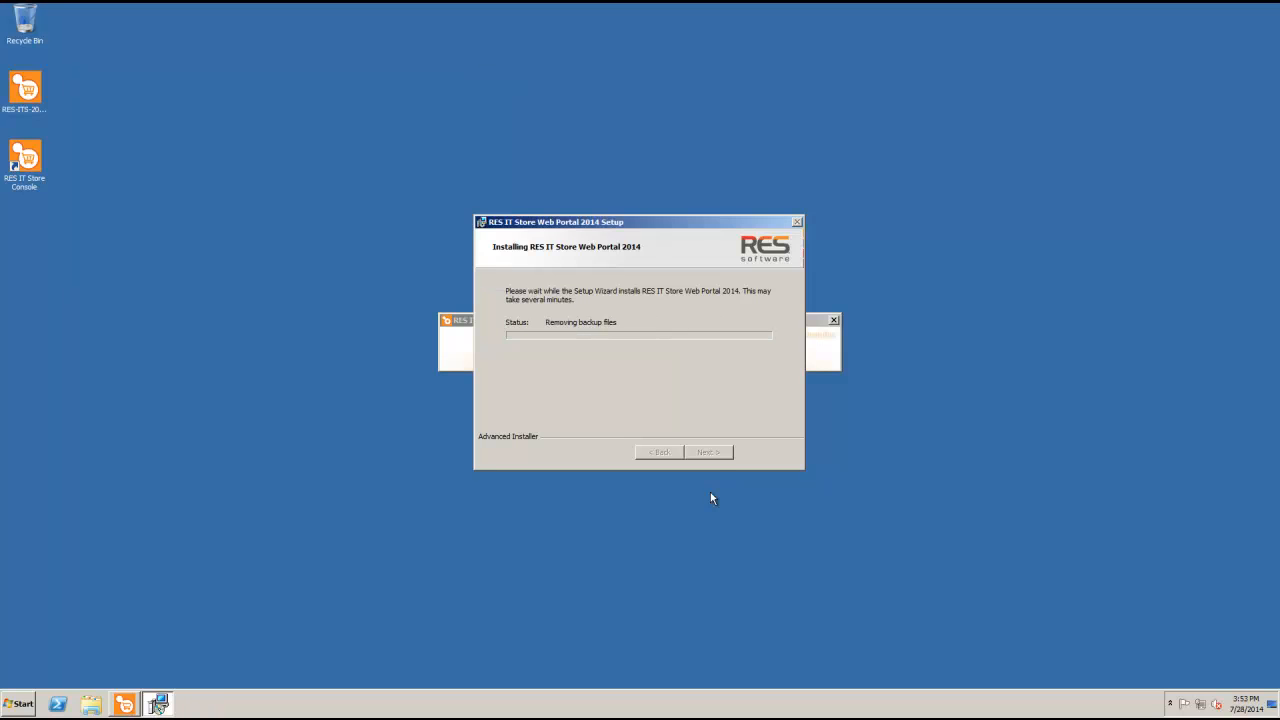
# Finish the Web Portal setup wizard and close the completed RES IT Store Installer
pyautogui.click(710, 453)
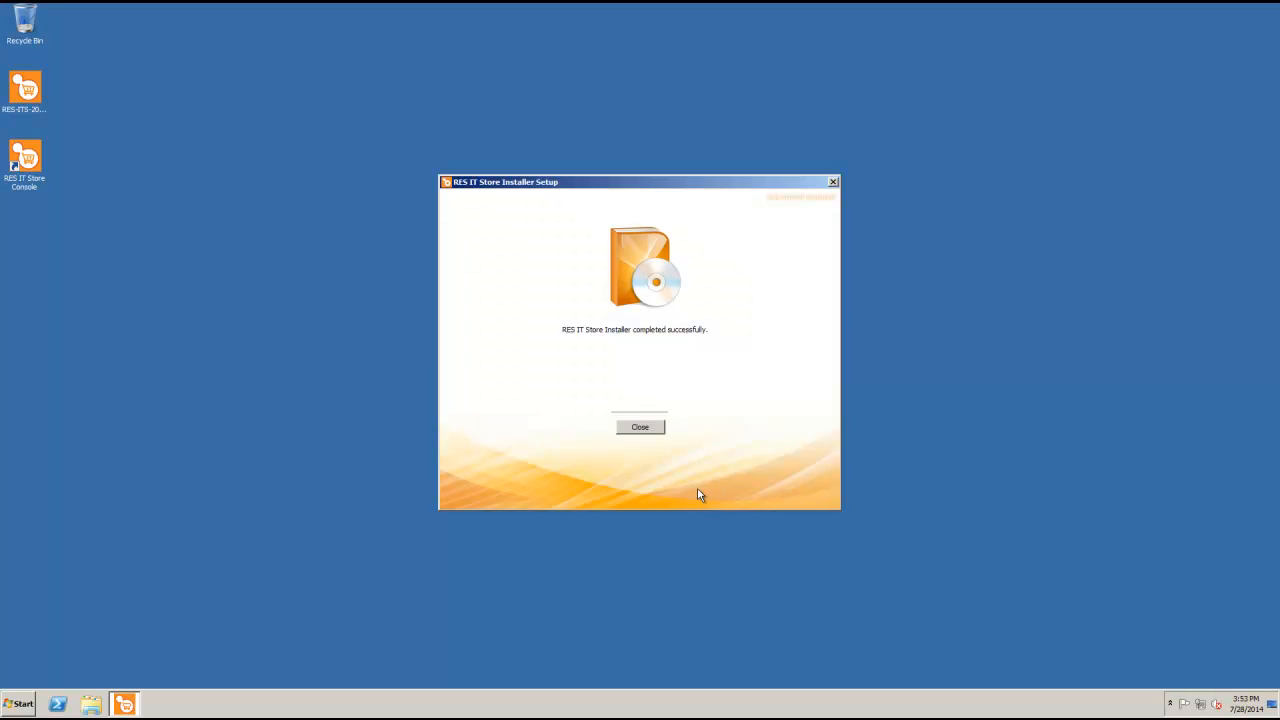
pyautogui.click(640, 428)
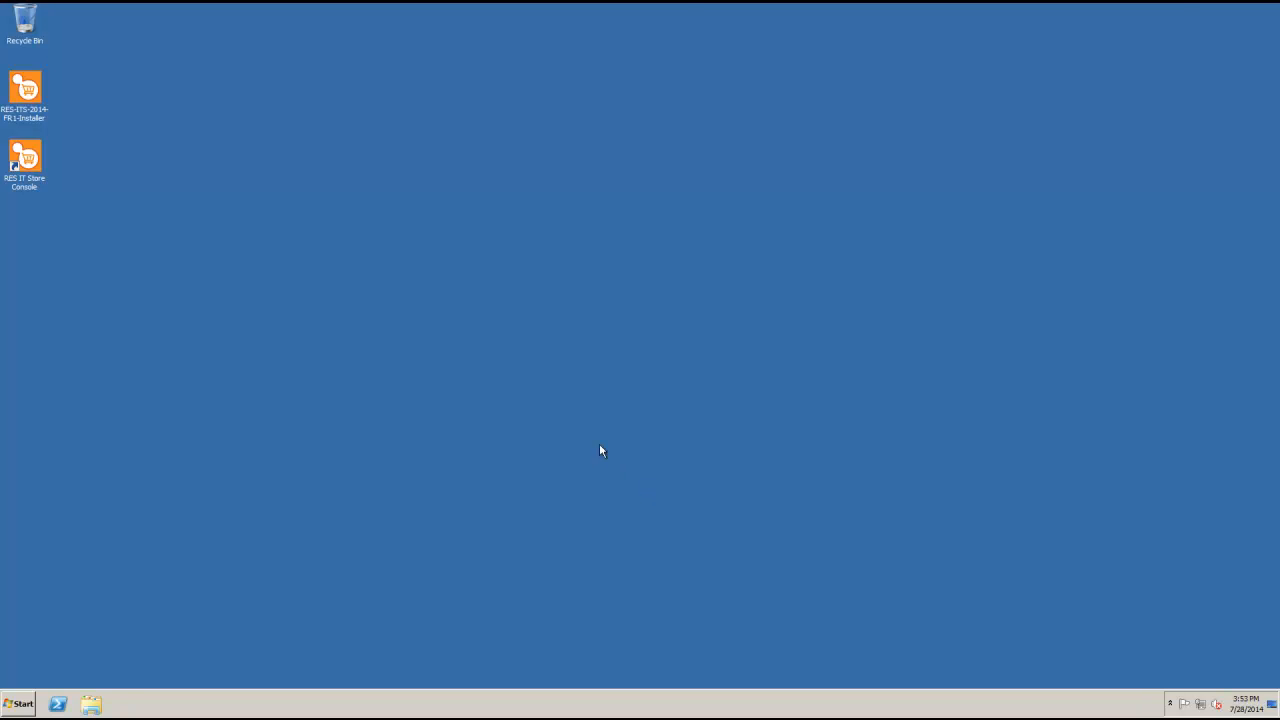
pyautogui.moveTo(679, 5)
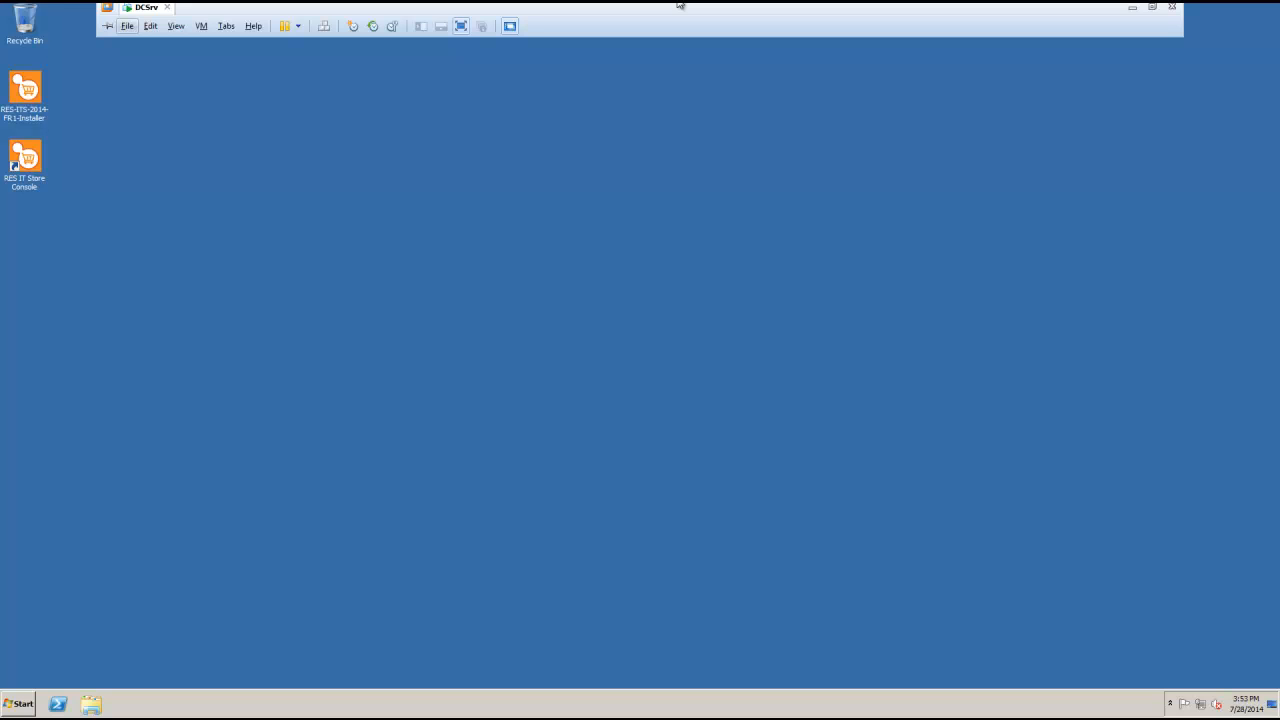